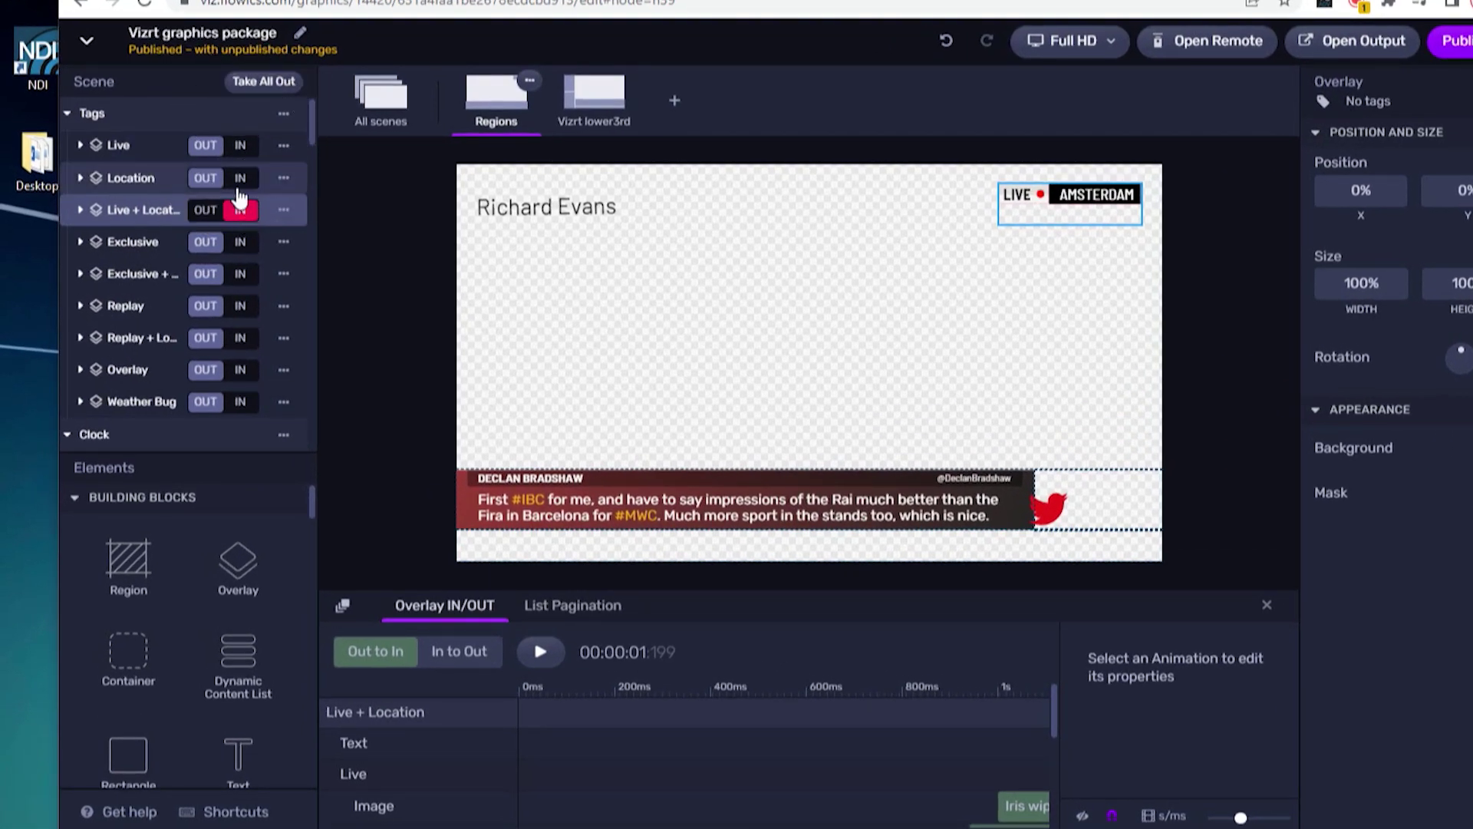
# - Preview the Location, Live + Location and Exclusive tags in turn, then open the remote control page
pyautogui.click(241, 182)
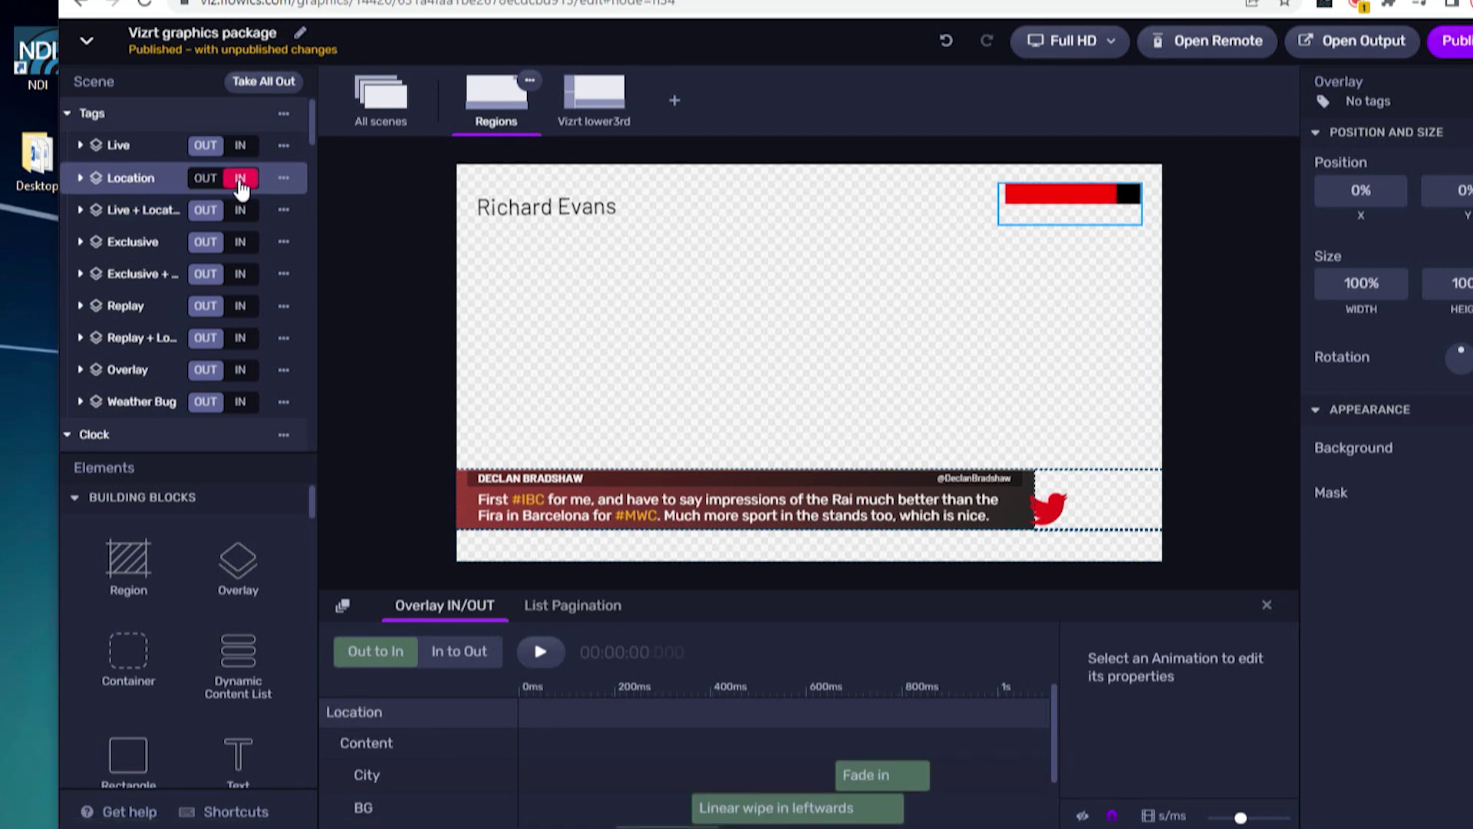
pyautogui.click(1074, 218)
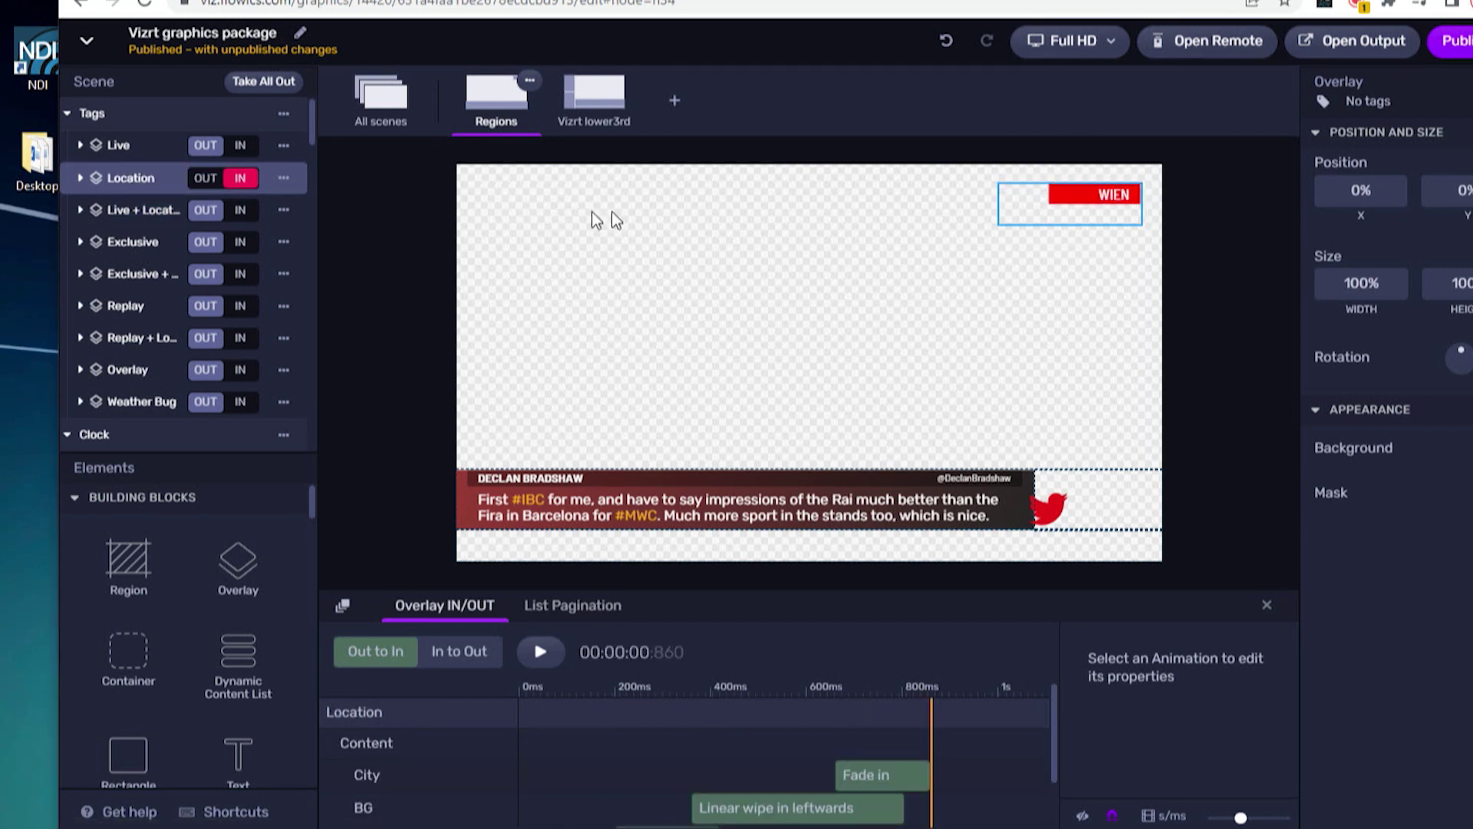
pyautogui.click(244, 212)
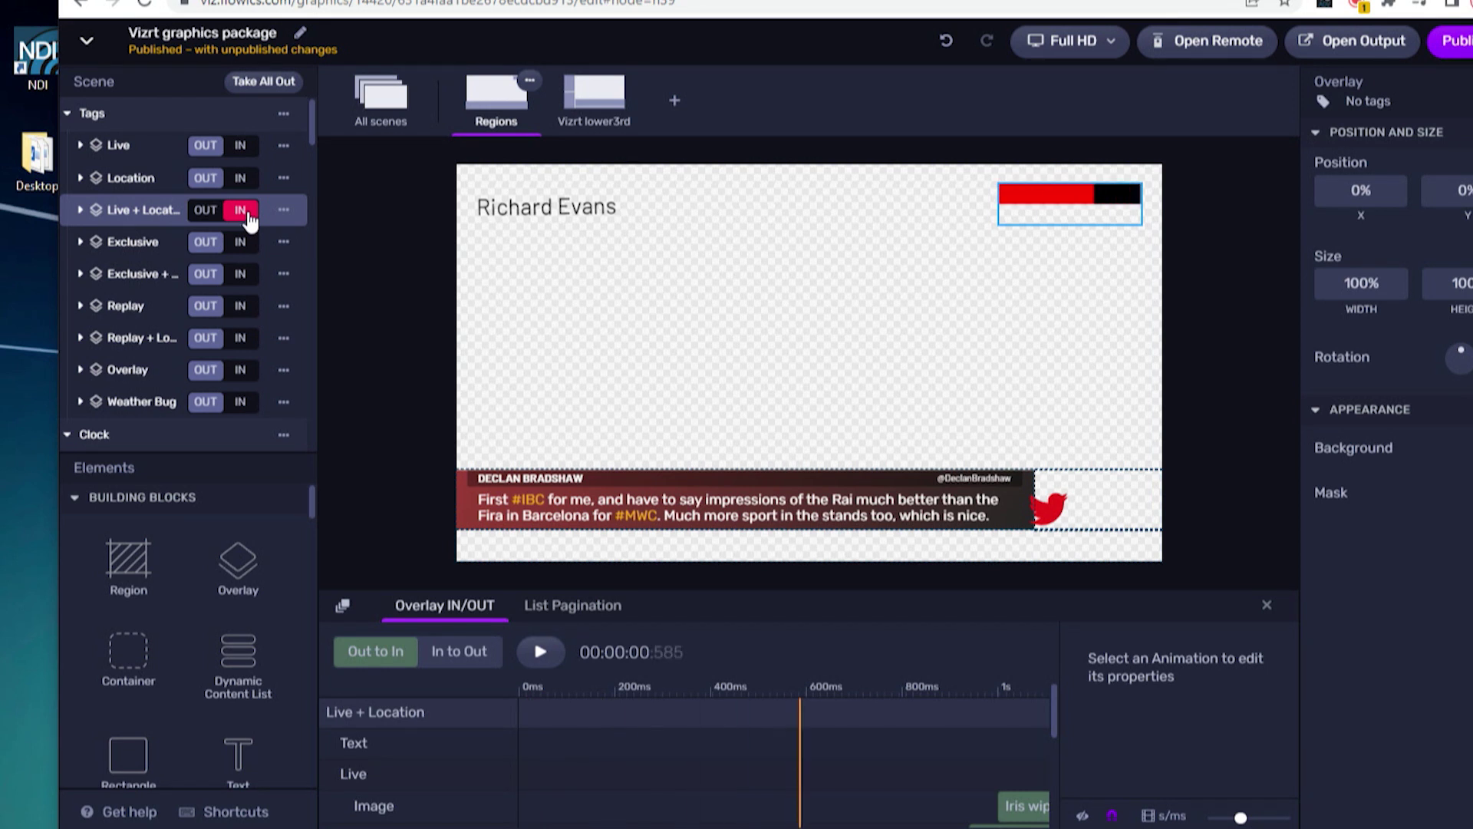
pyautogui.click(251, 243)
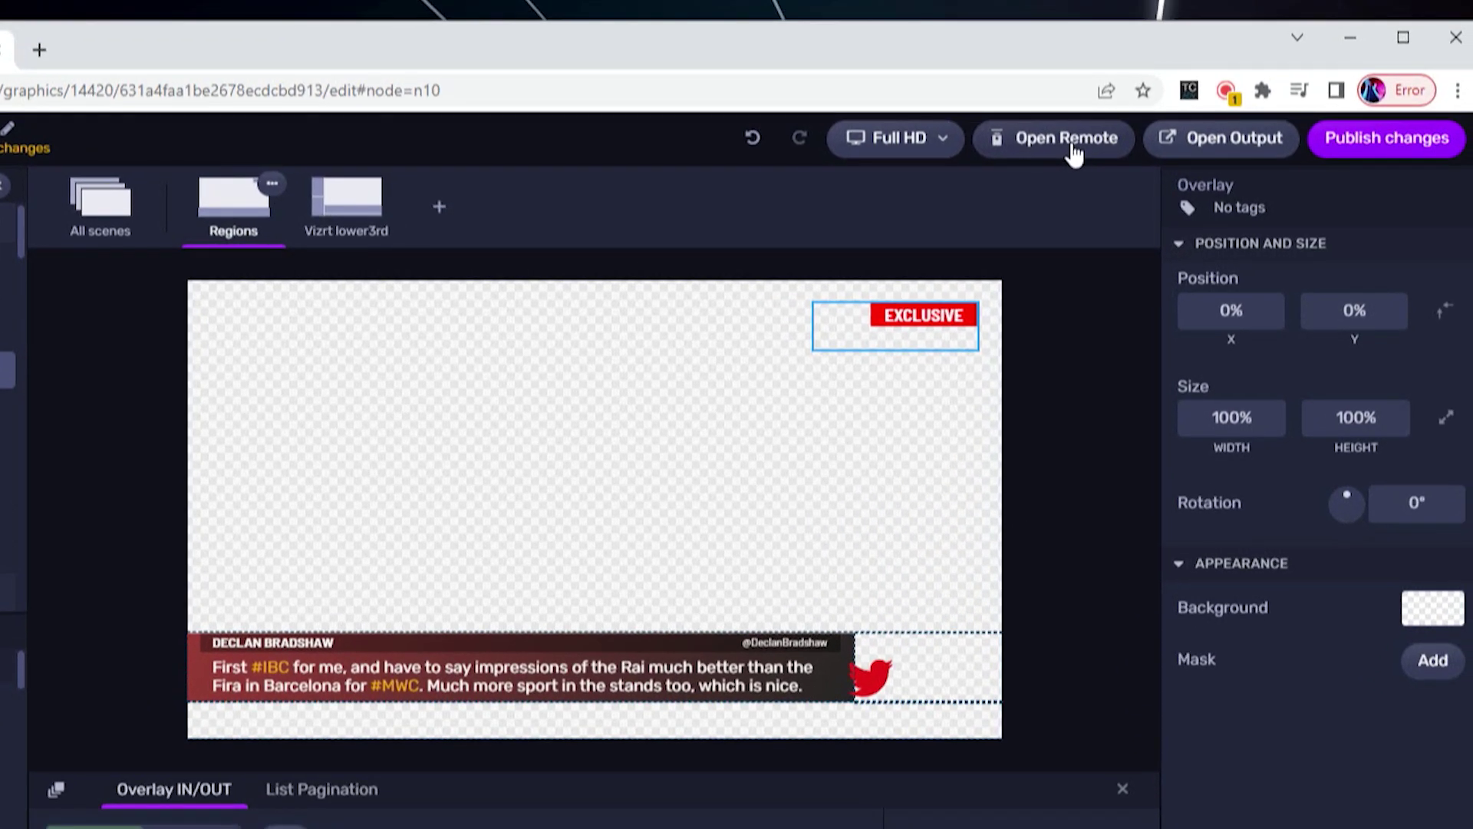
pyautogui.click(1064, 159)
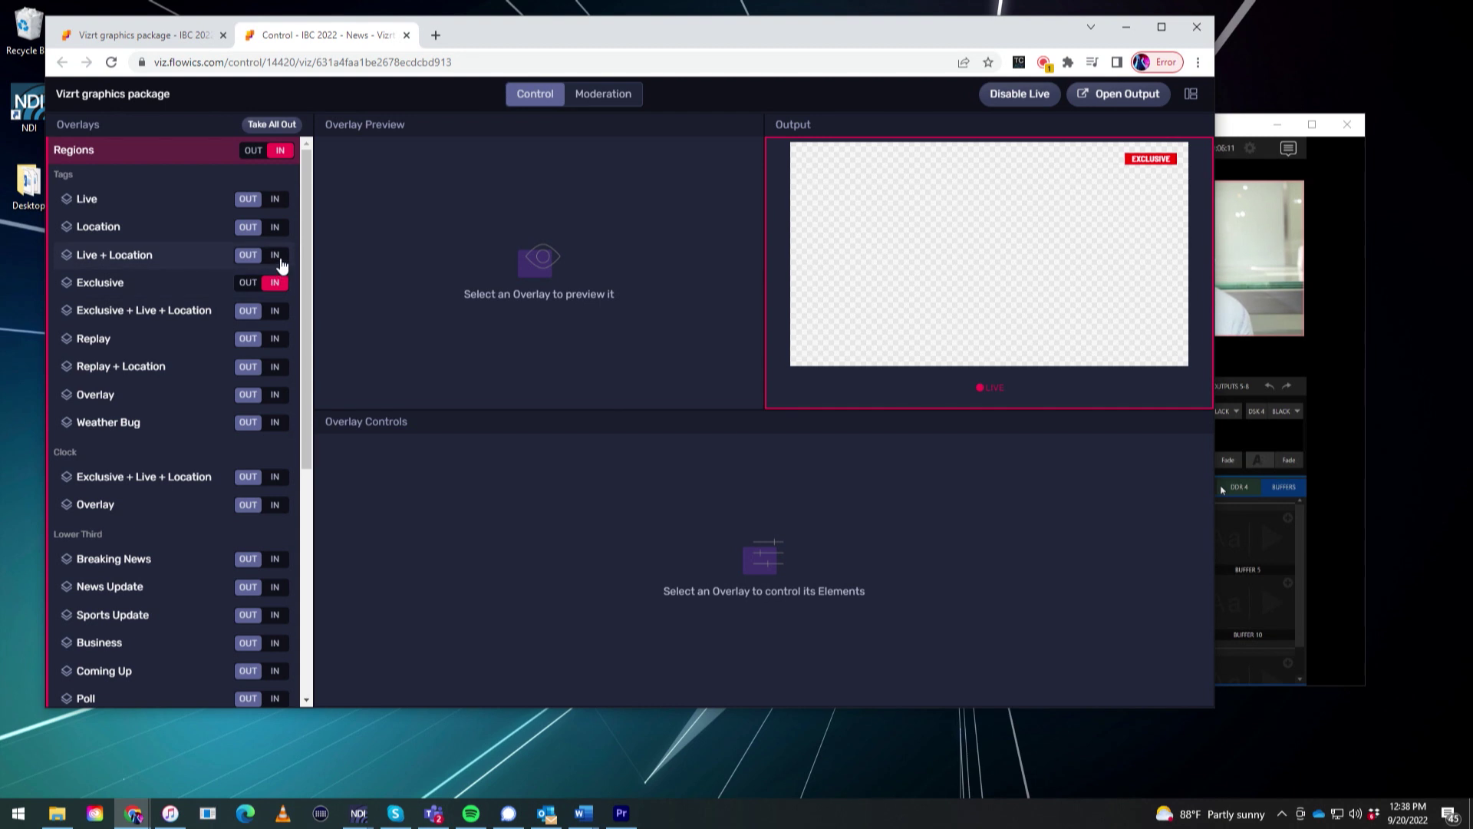
# - Put Live + Location, then Exclusive, then Live + Location back on air, showing LIVE AMSTERDAM
pyautogui.click(278, 258)
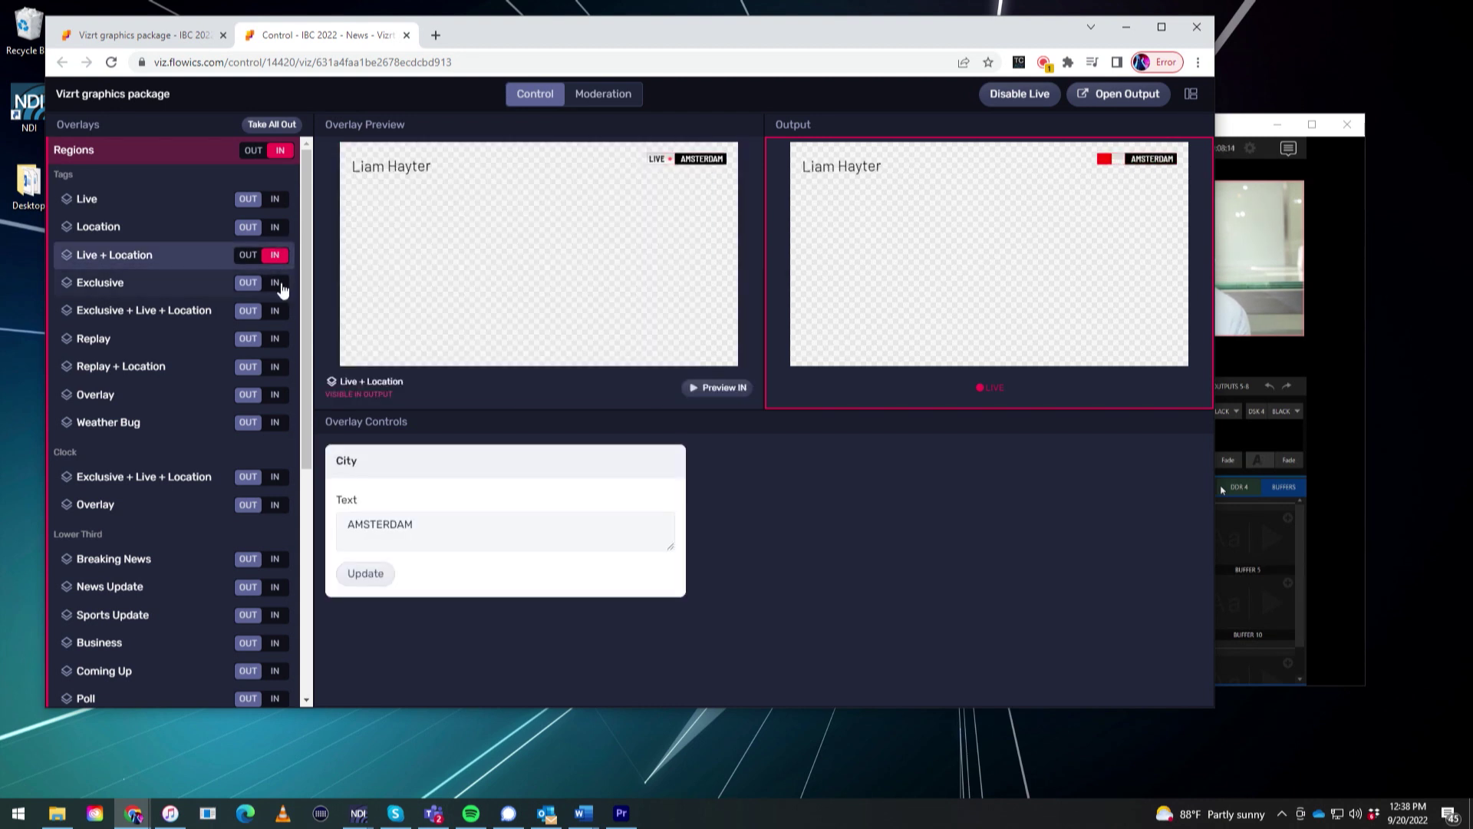
pyautogui.click(276, 284)
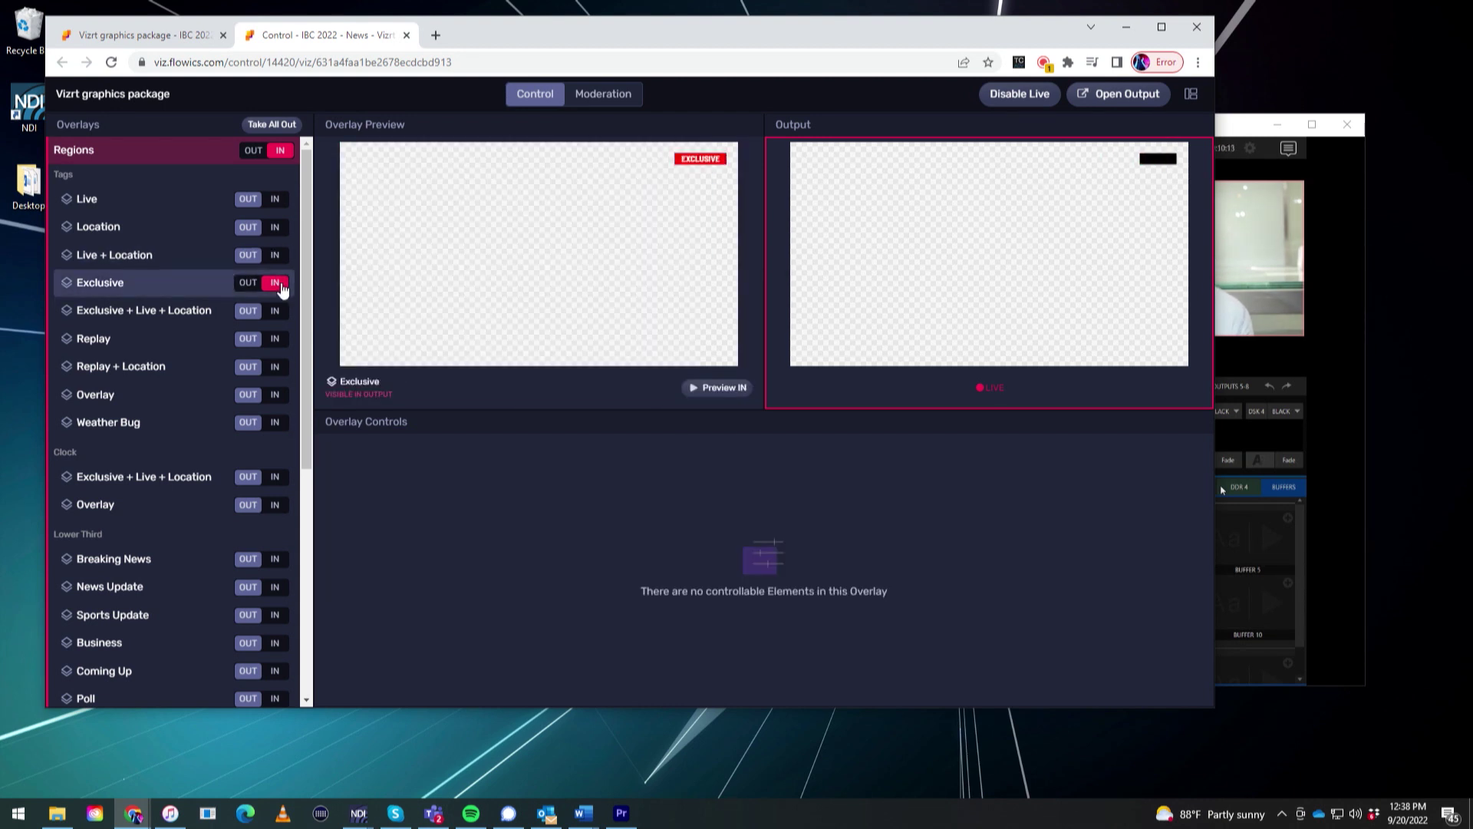
pyautogui.click(286, 259)
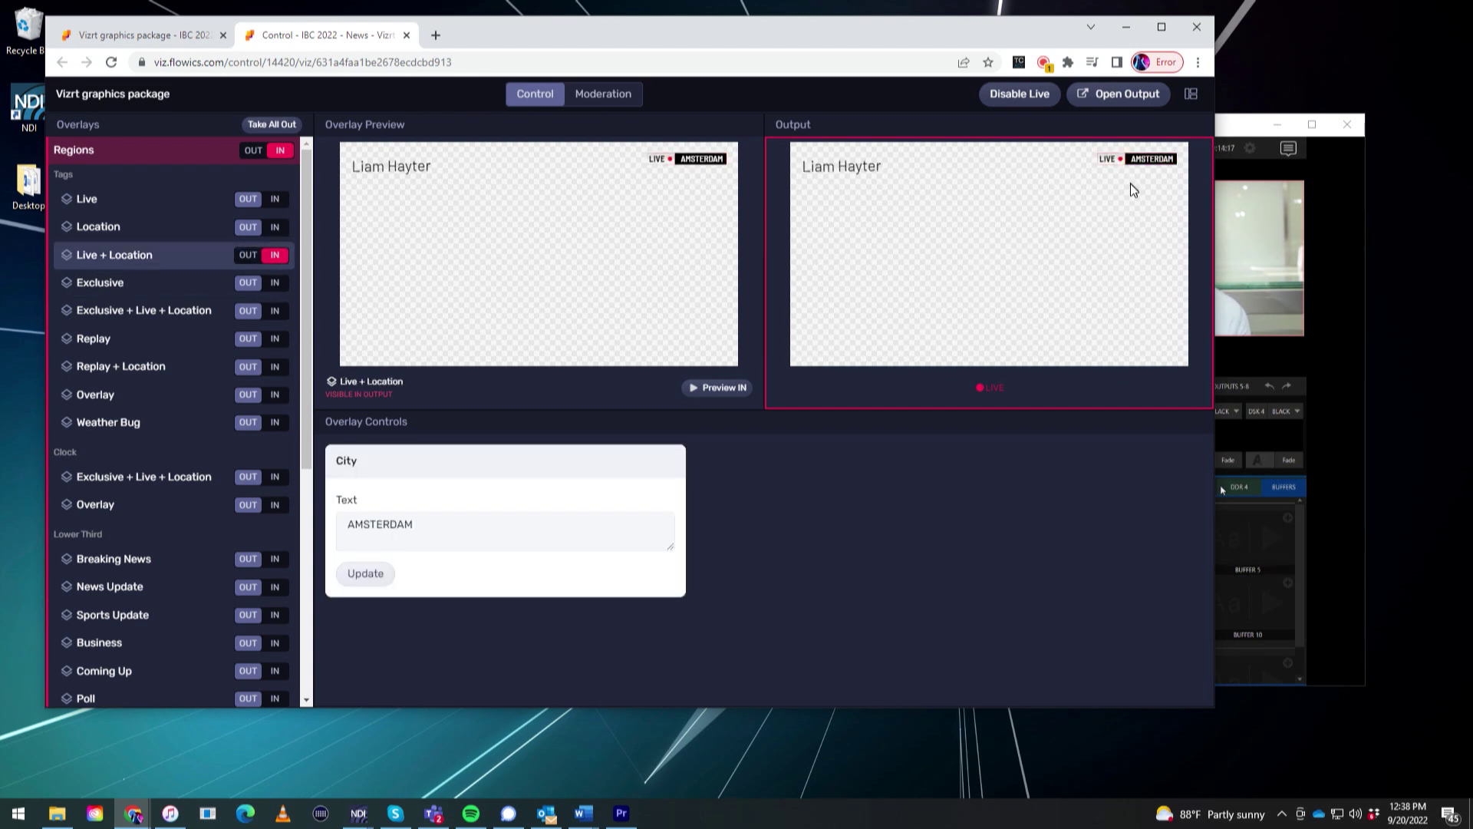
# - Replace the City Text AMSTERDAM with 'San Antonio' and update the on-air tag
pyautogui.click(415, 528)
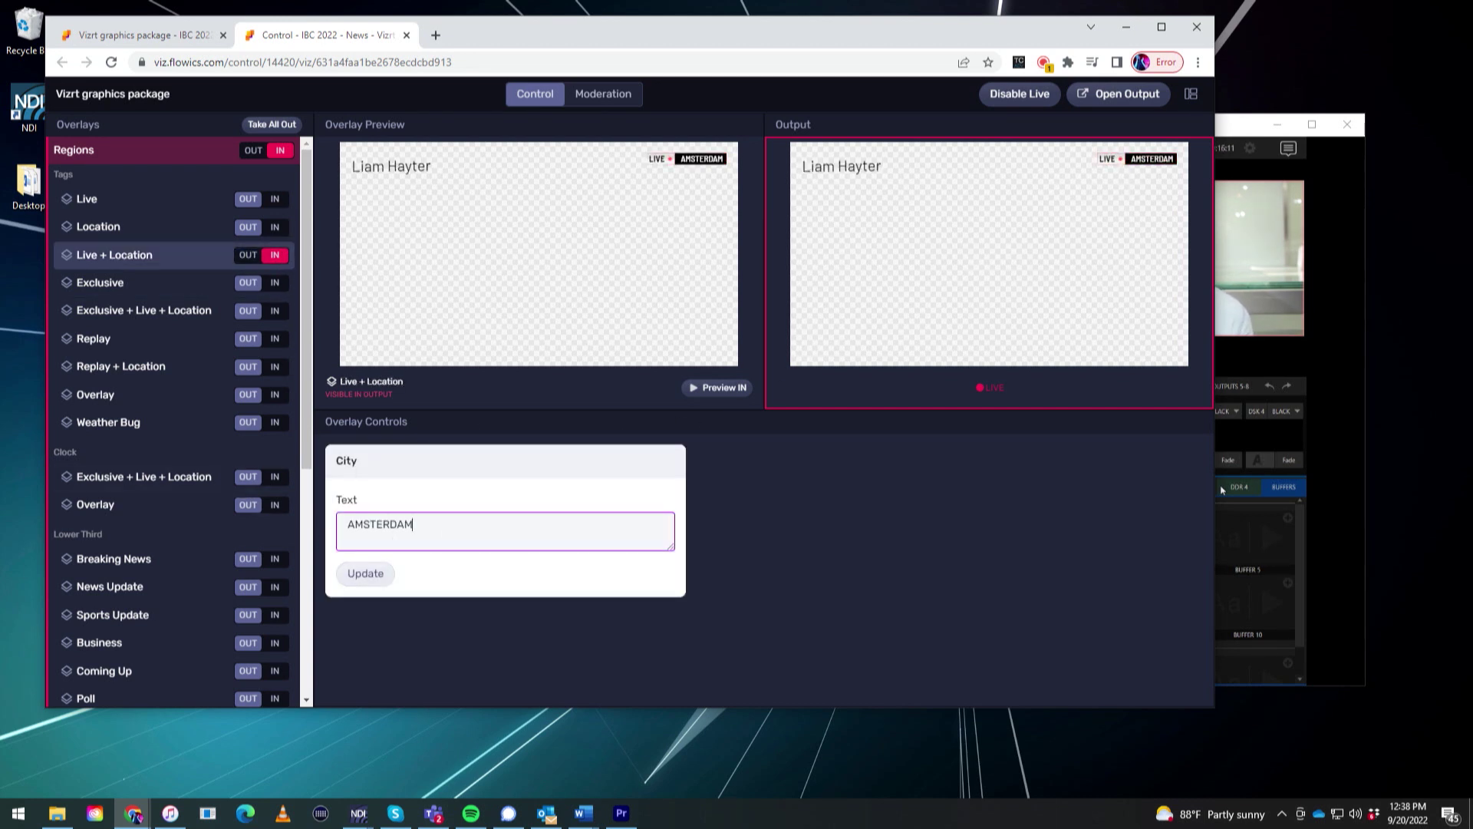
pyautogui.moveTo(453, 531); pyautogui.dragTo(253, 537)
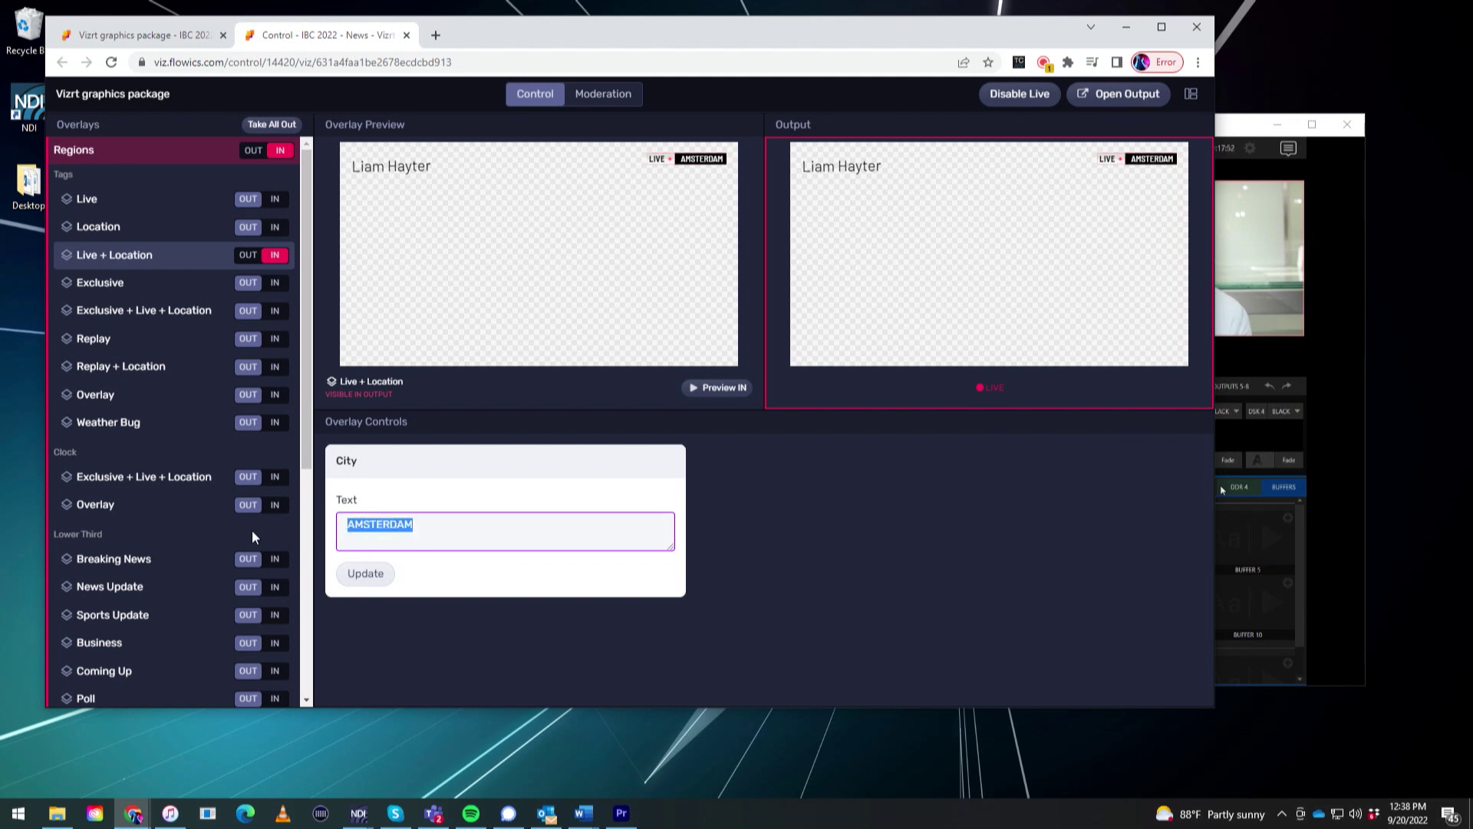
pyautogui.write('San Antonio')
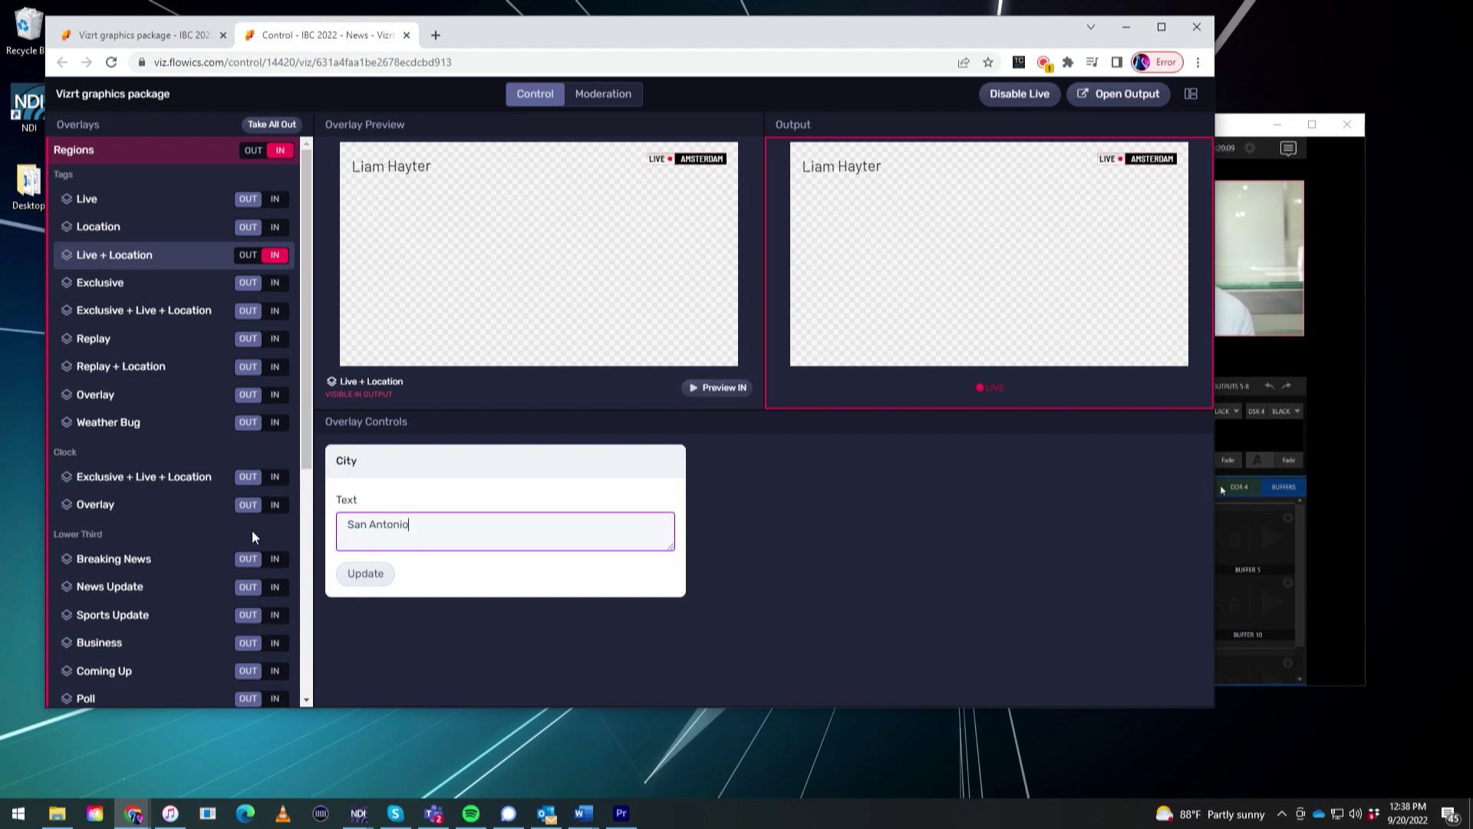
pyautogui.click(372, 574)
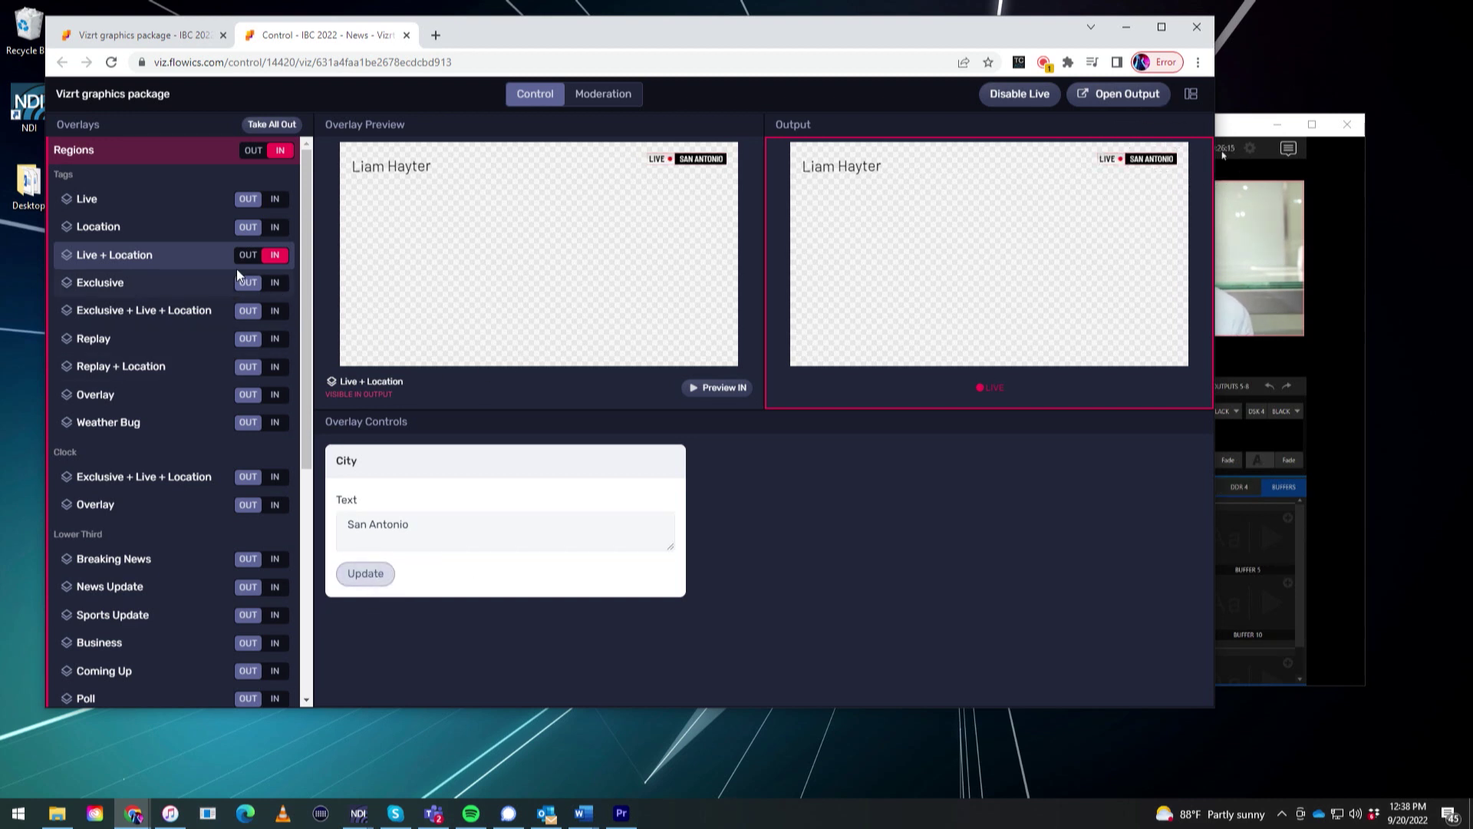
# - Cycle Exclusive, Exclusive + Live + Location, then Exclusive on air and open the output page
pyautogui.click(274, 283)
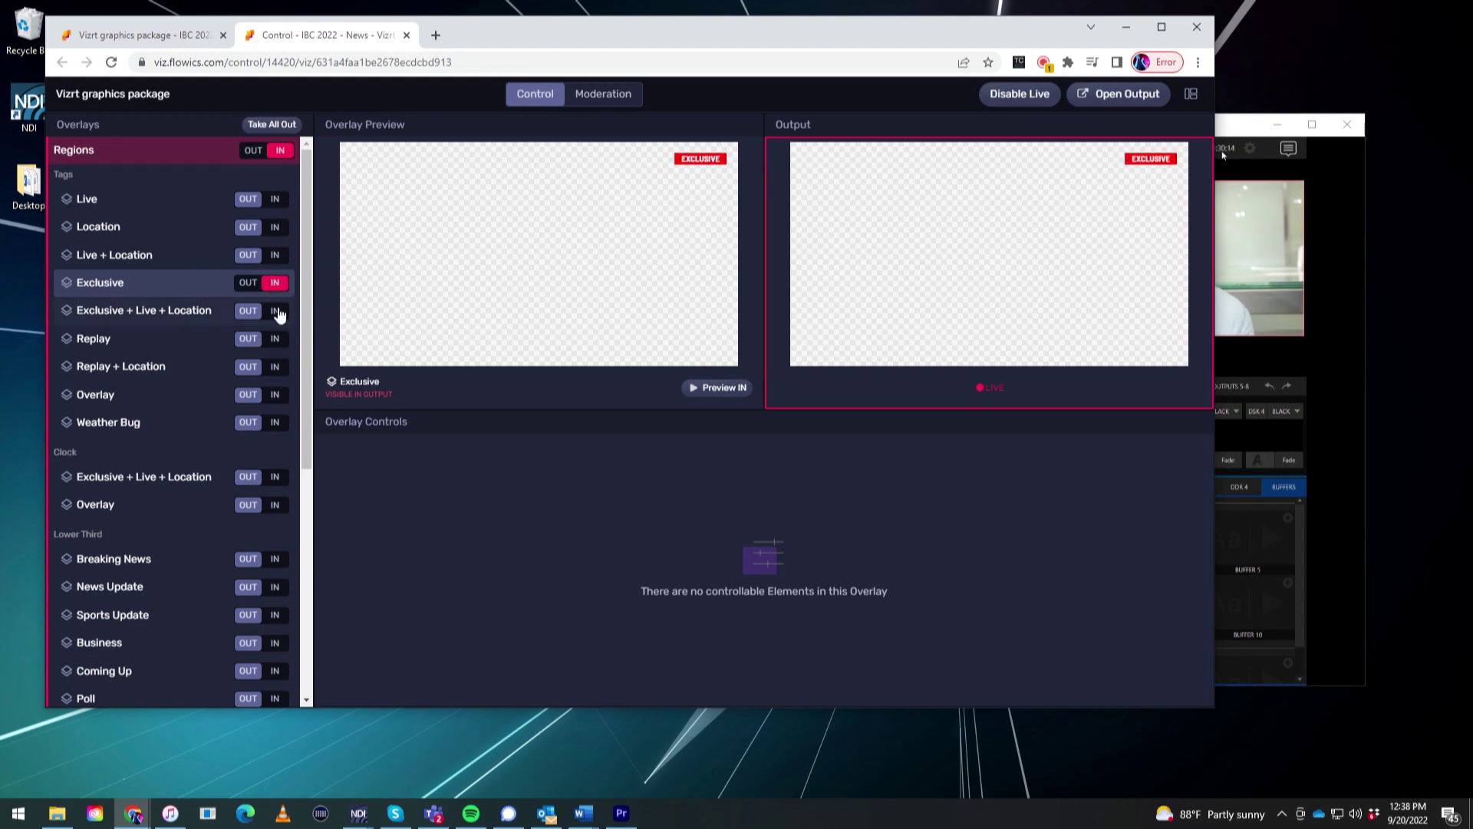
pyautogui.click(274, 311)
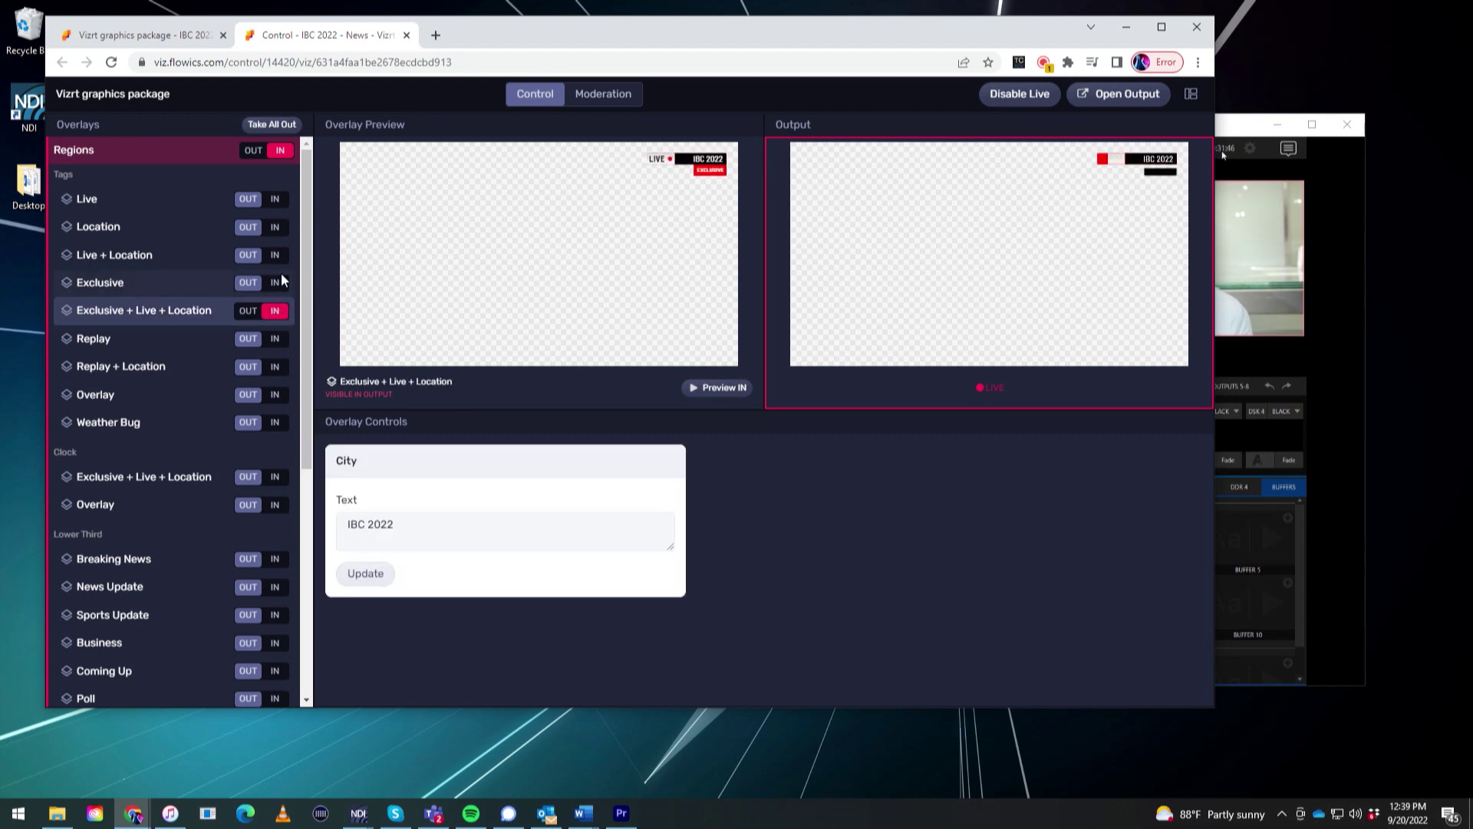
pyautogui.click(281, 275)
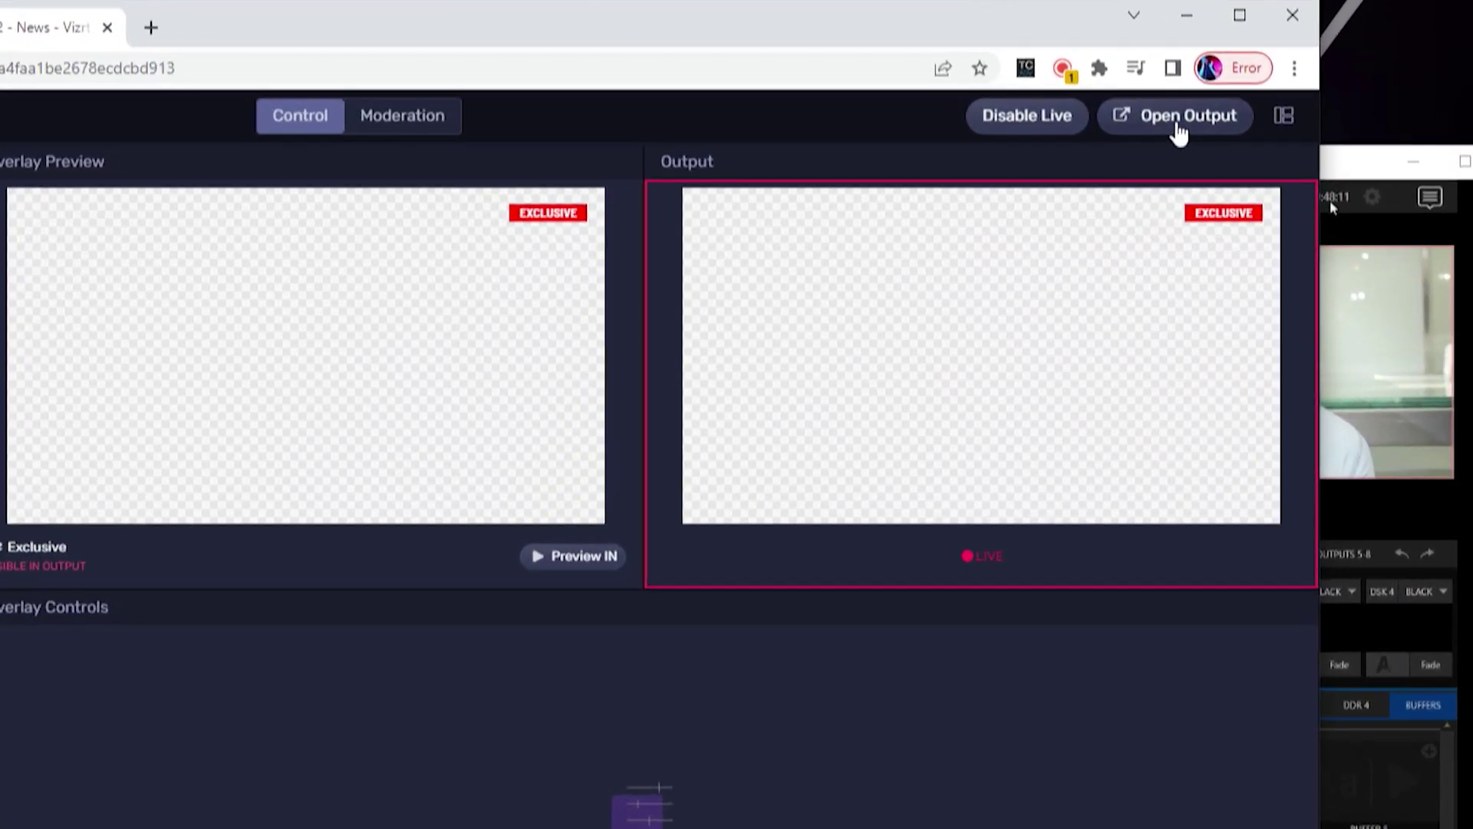
pyautogui.click(1180, 130)
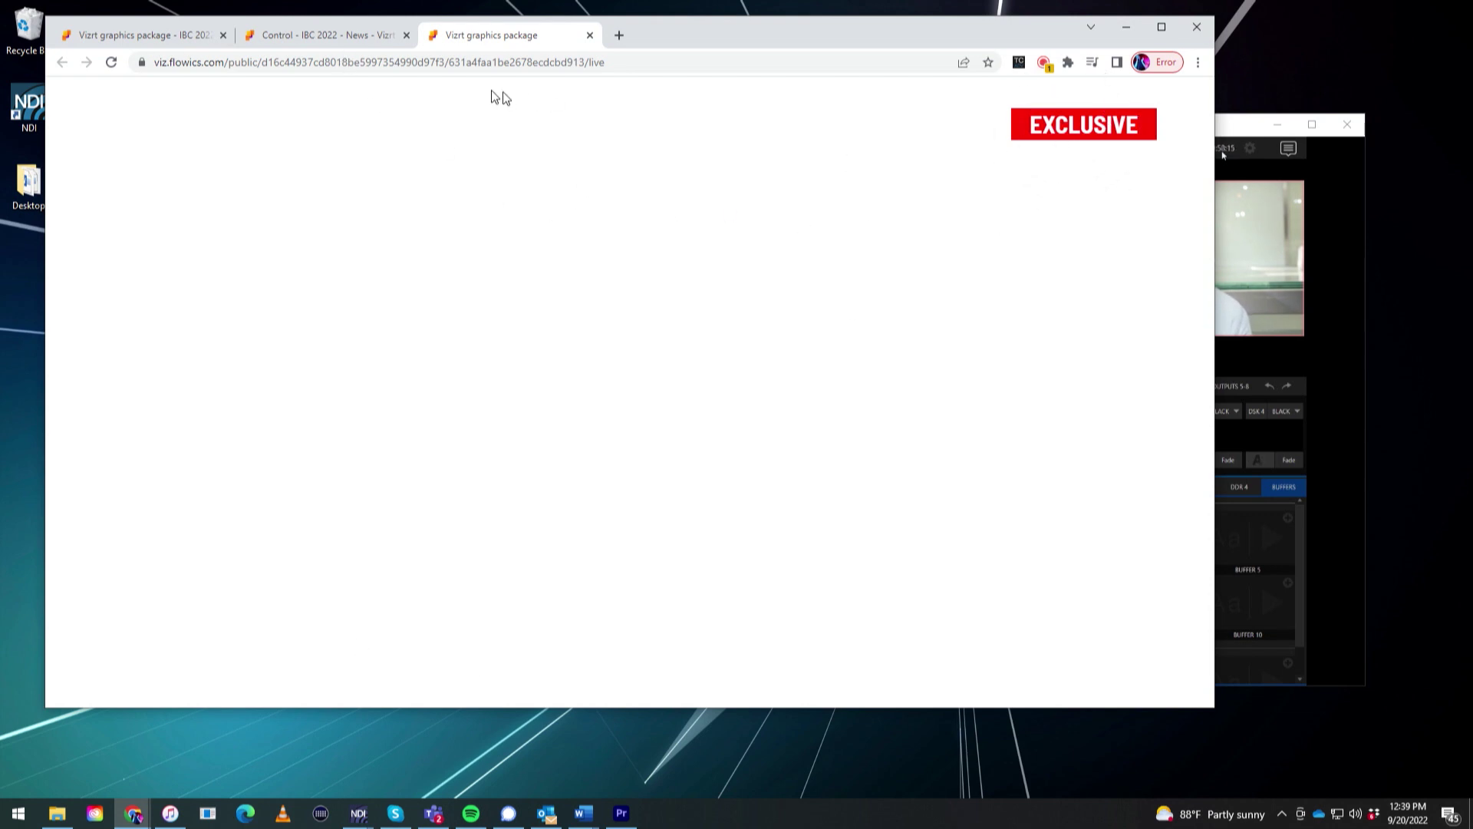
# - Put the Live tag on air from the Control page and check the LIVE bug in the output
pyautogui.click(320, 43)
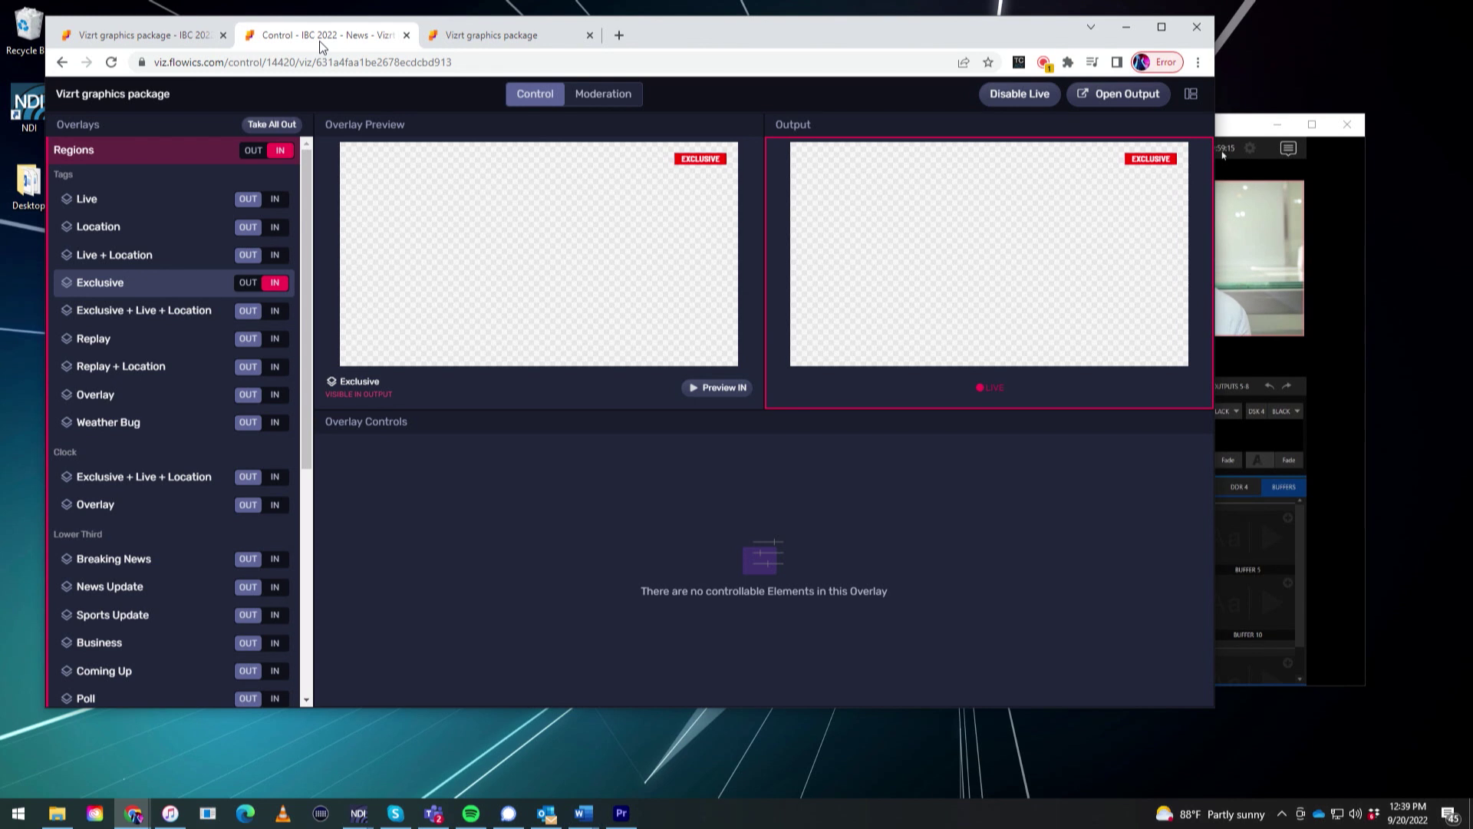
pyautogui.click(283, 201)
pyautogui.click(507, 35)
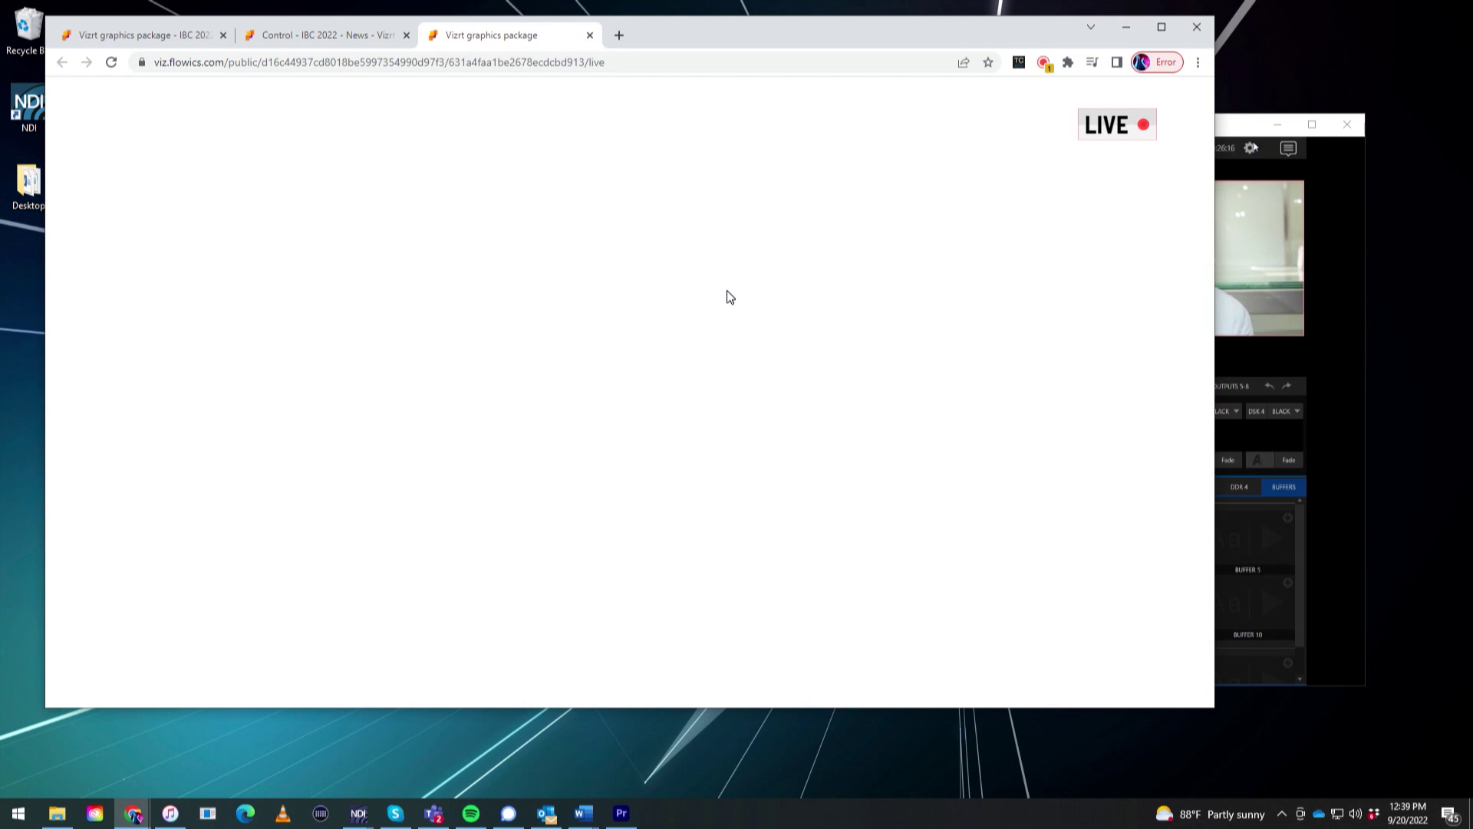
# - Move the NDI Multiviewer aside and select the Flowics /live output URL in Chrome
pyautogui.click(1237, 132)
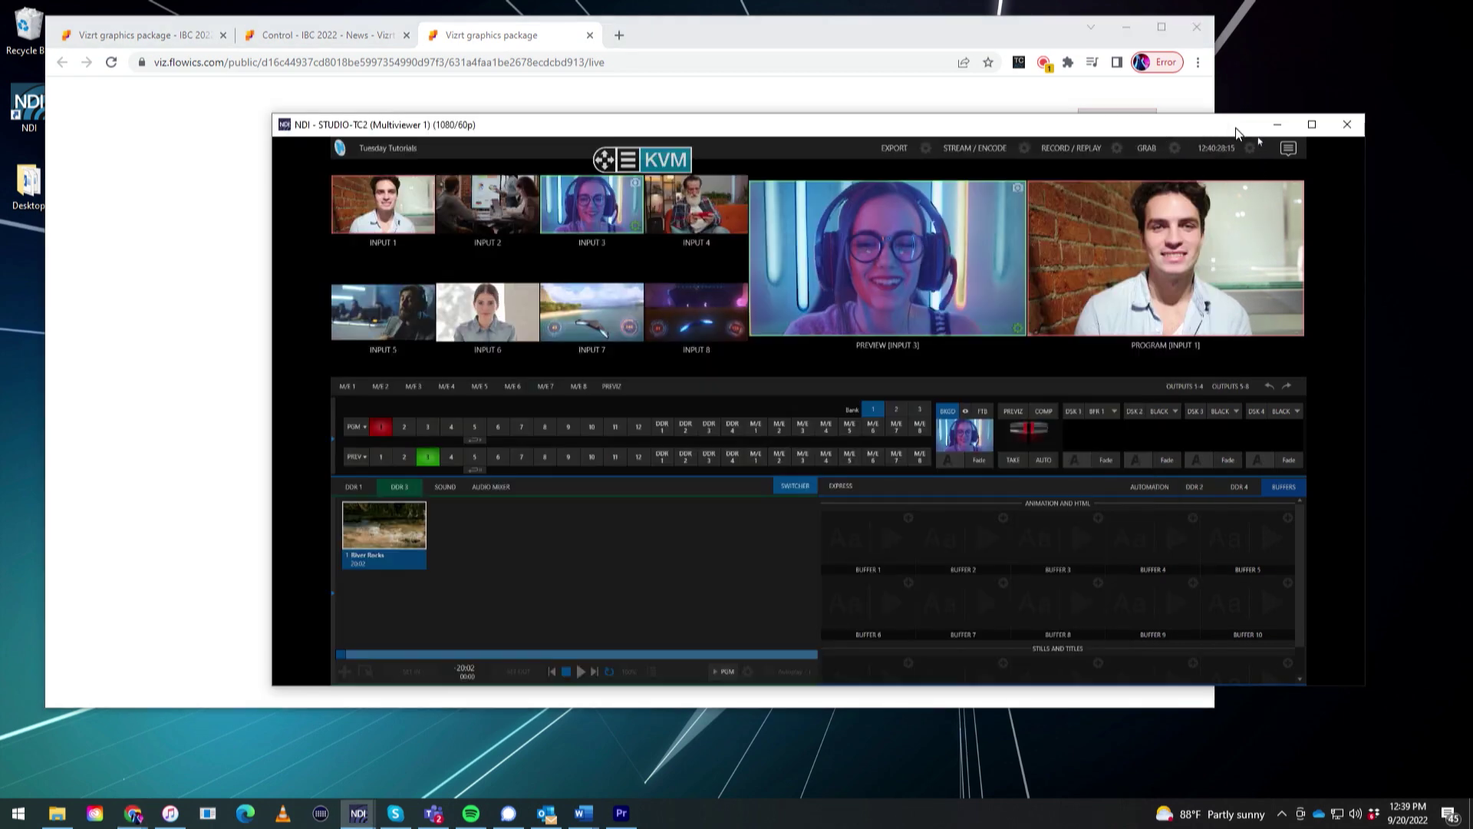
pyautogui.moveTo(1206, 135); pyautogui.dragTo(1295, 165)
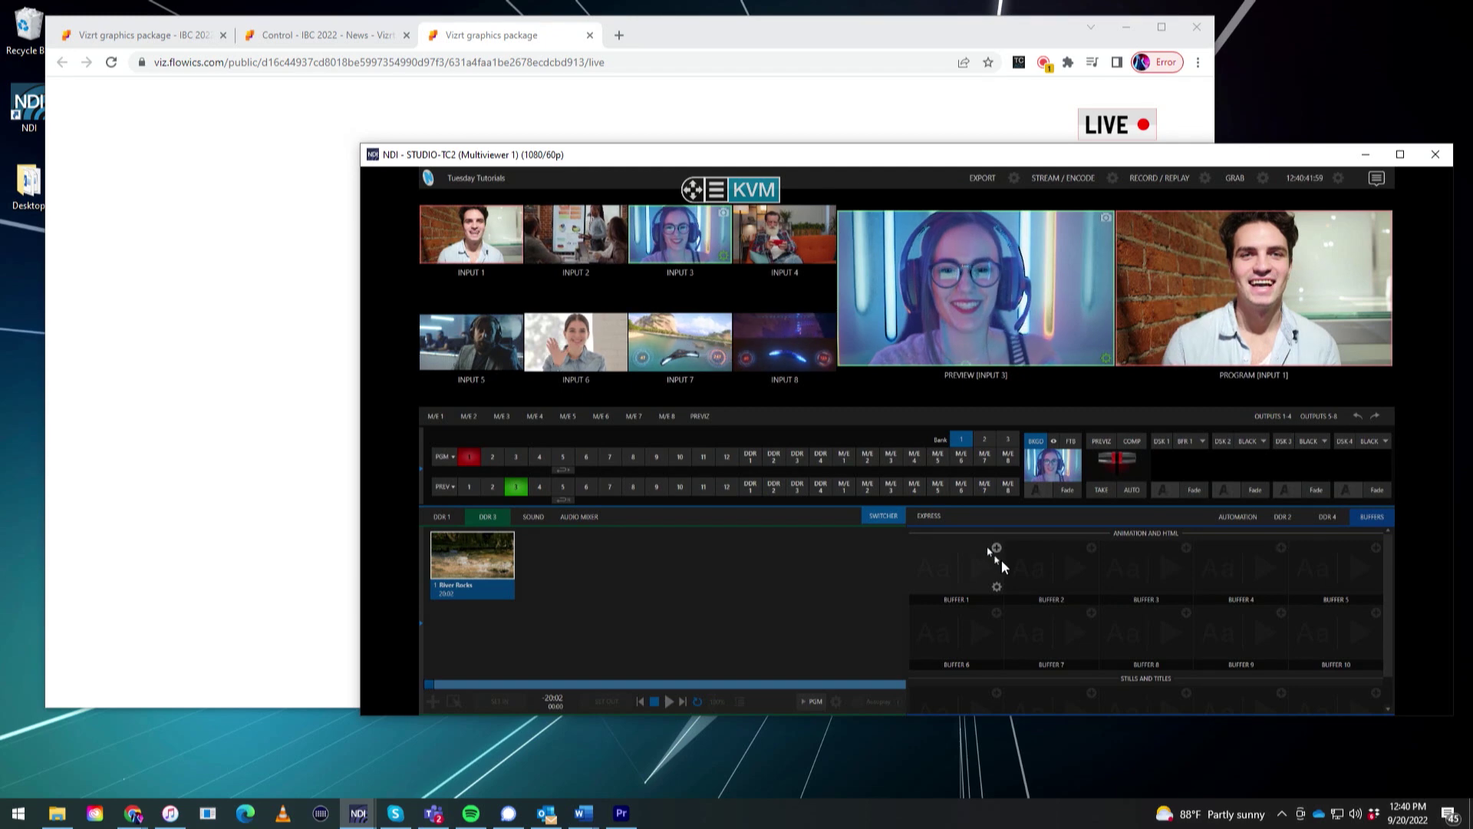
pyautogui.click(582, 63)
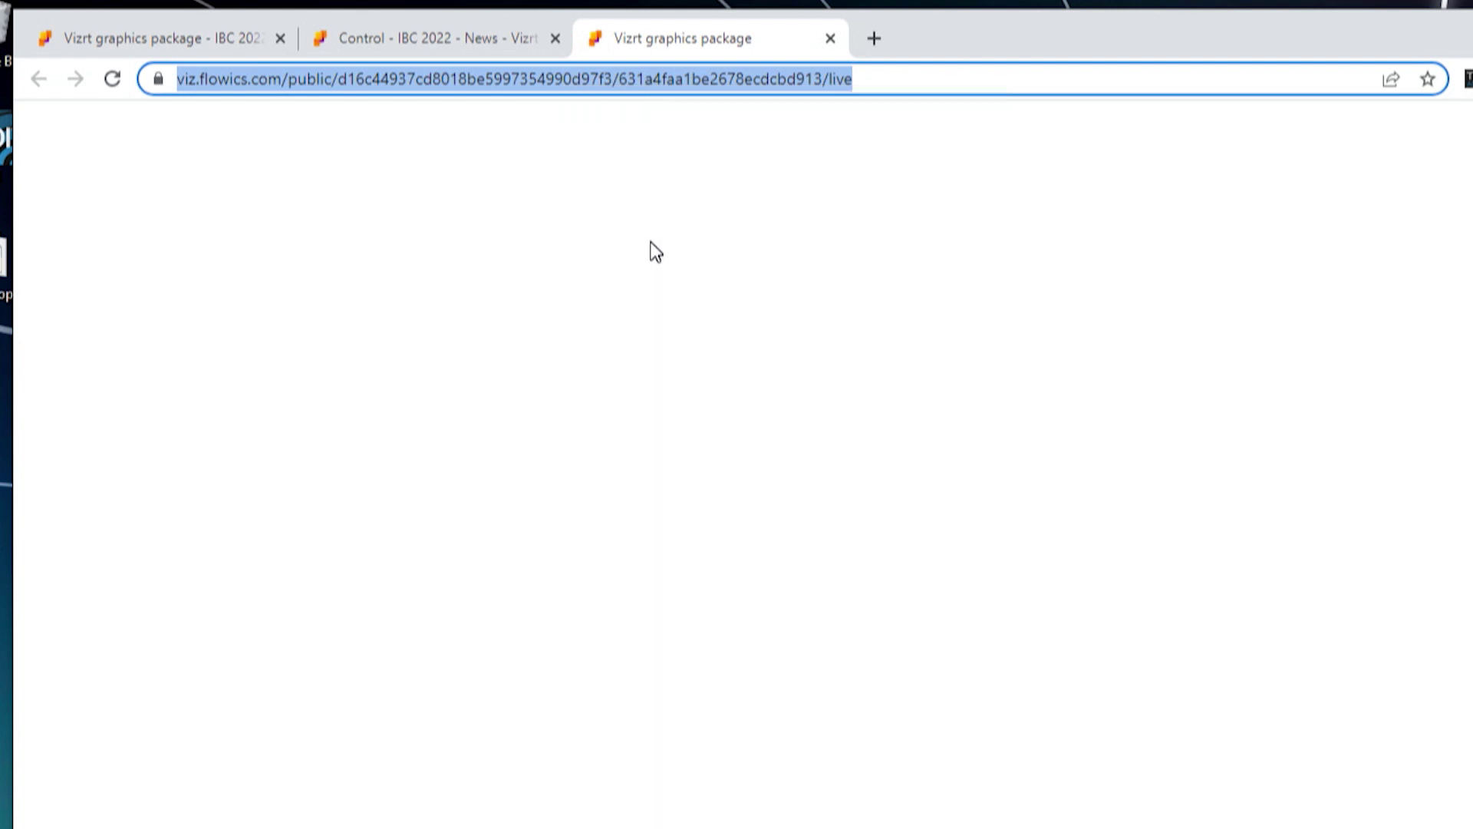
# - Bring TriCaster's multiviewer forward and show its Animation and HTML buffer slots
pyautogui.click(1296, 154)
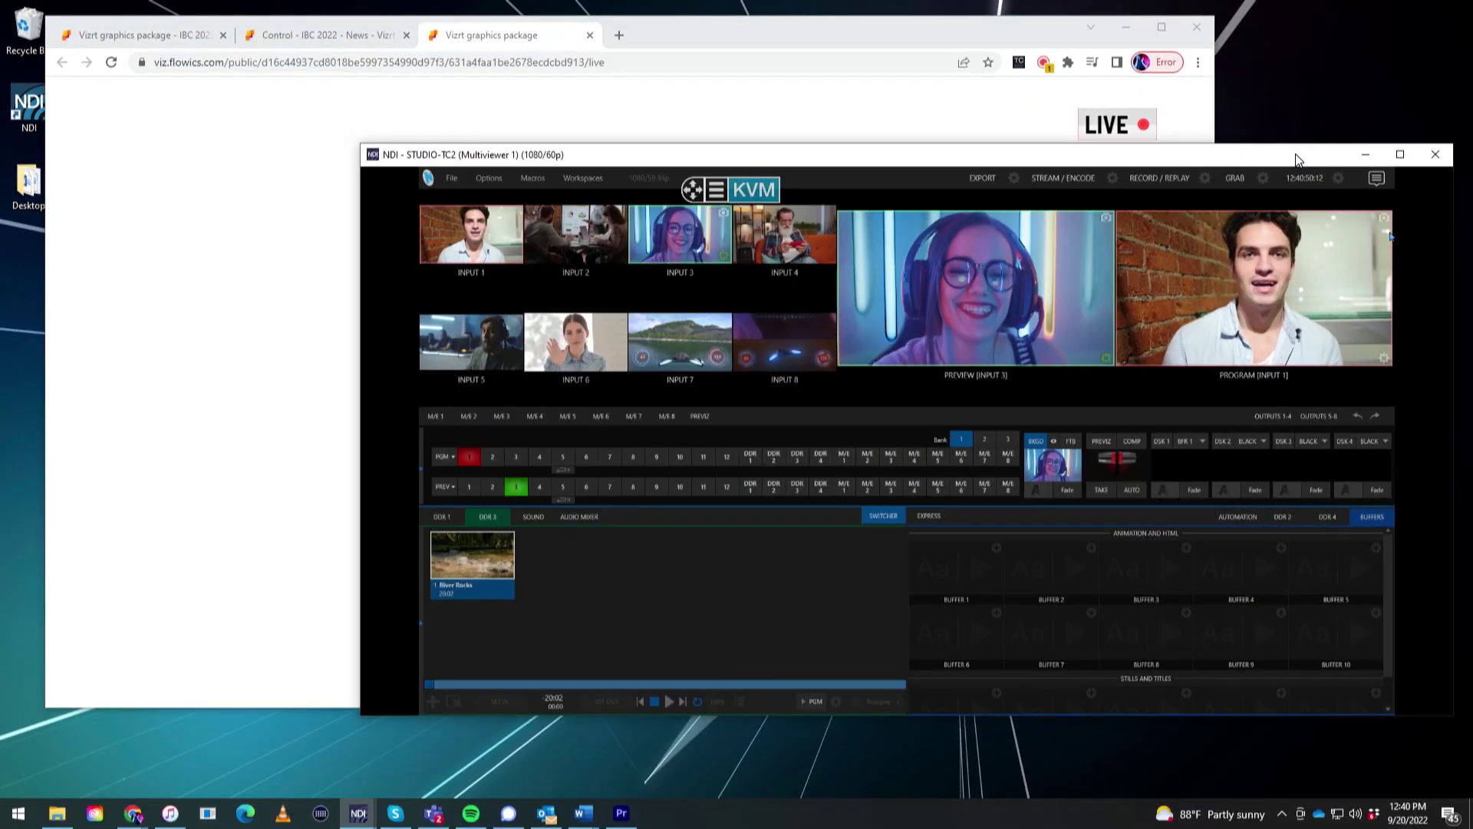
pyautogui.moveTo(1292, 170)
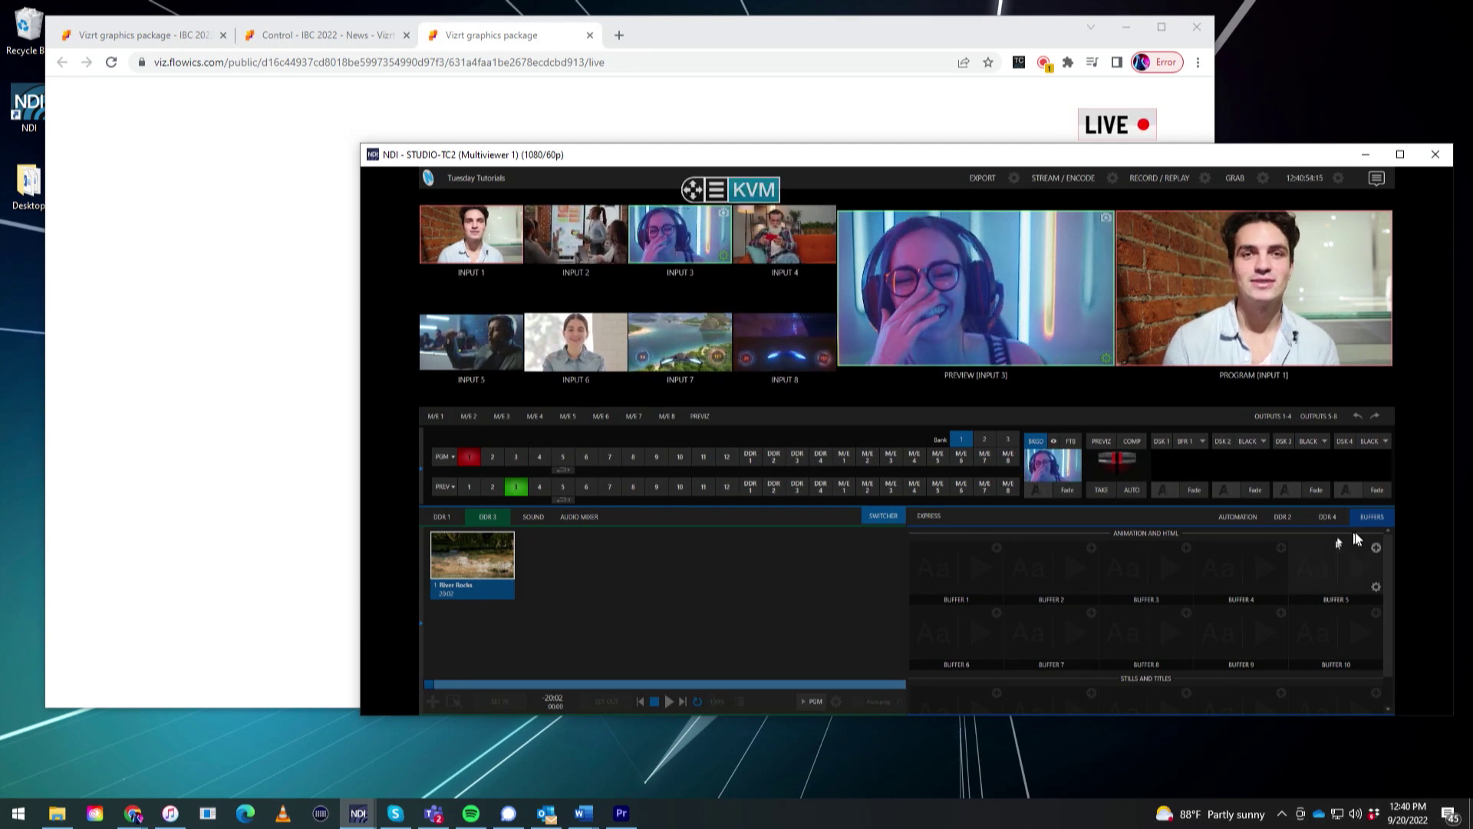
pyautogui.click(1381, 519)
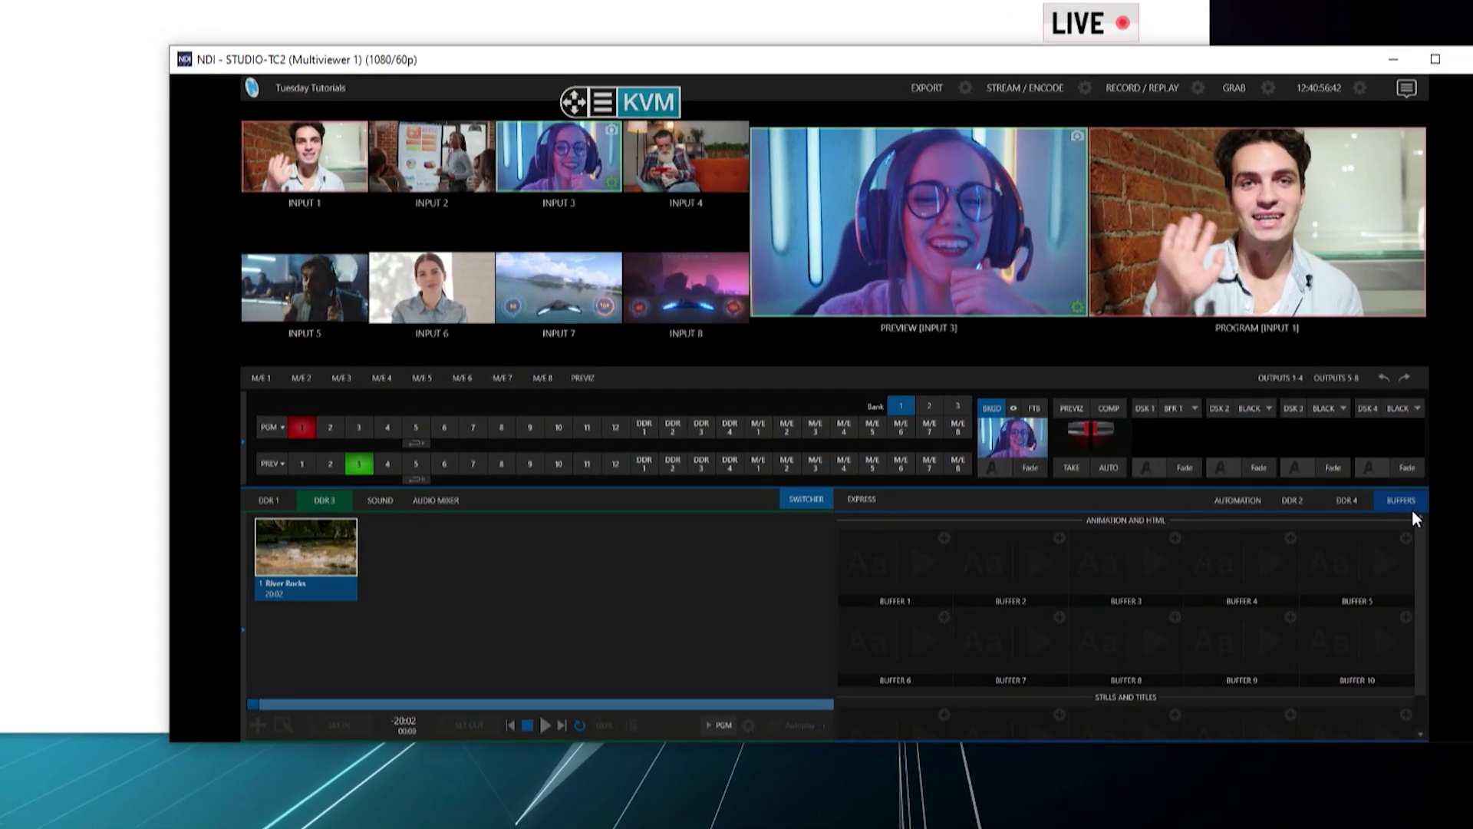
pyautogui.moveTo(1008, 568)
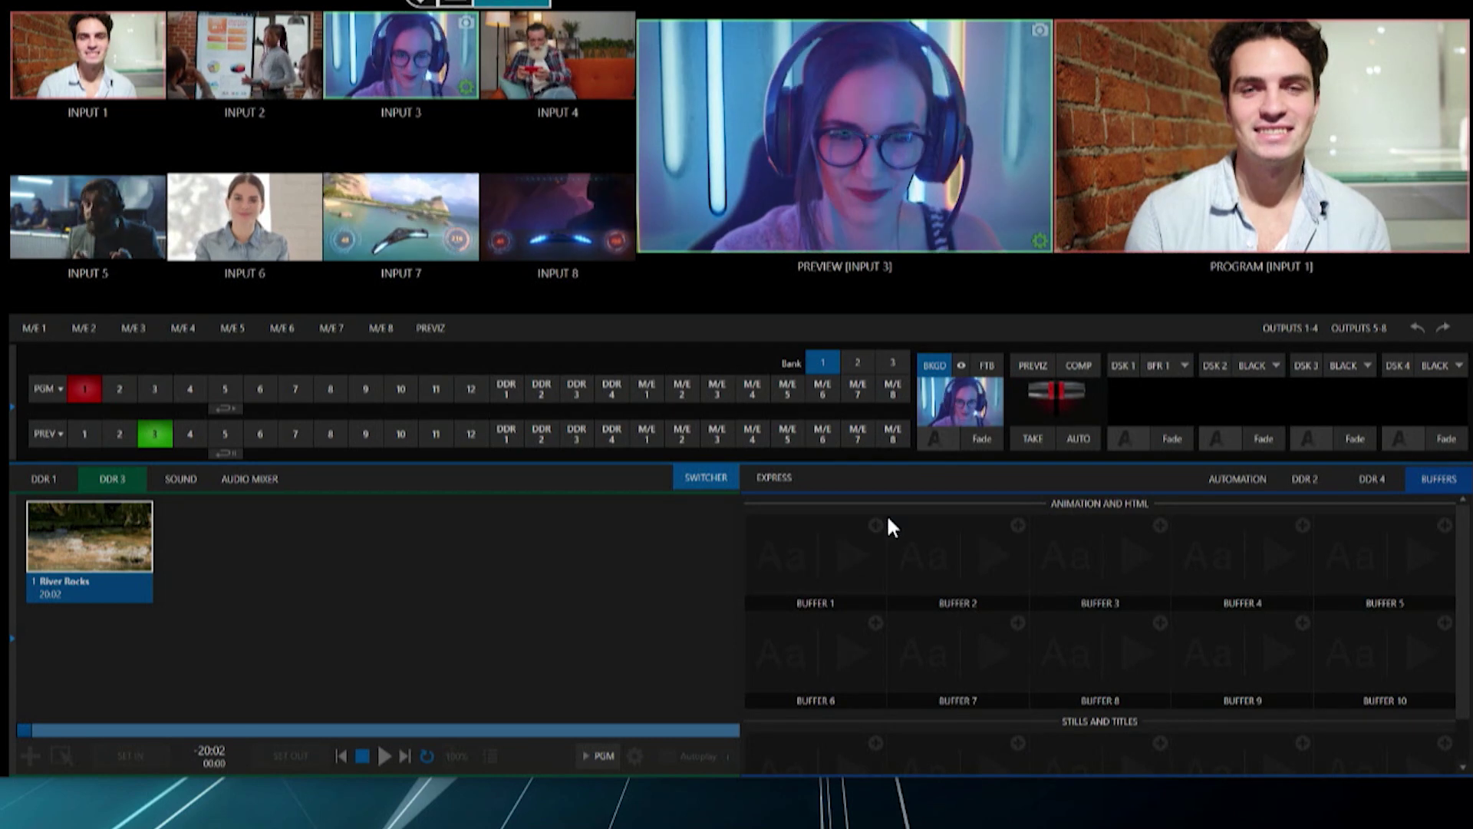
# - Add a Web Browser source to Buffer 1 using the pasted Flowics live output URL
pyautogui.click(875, 525)
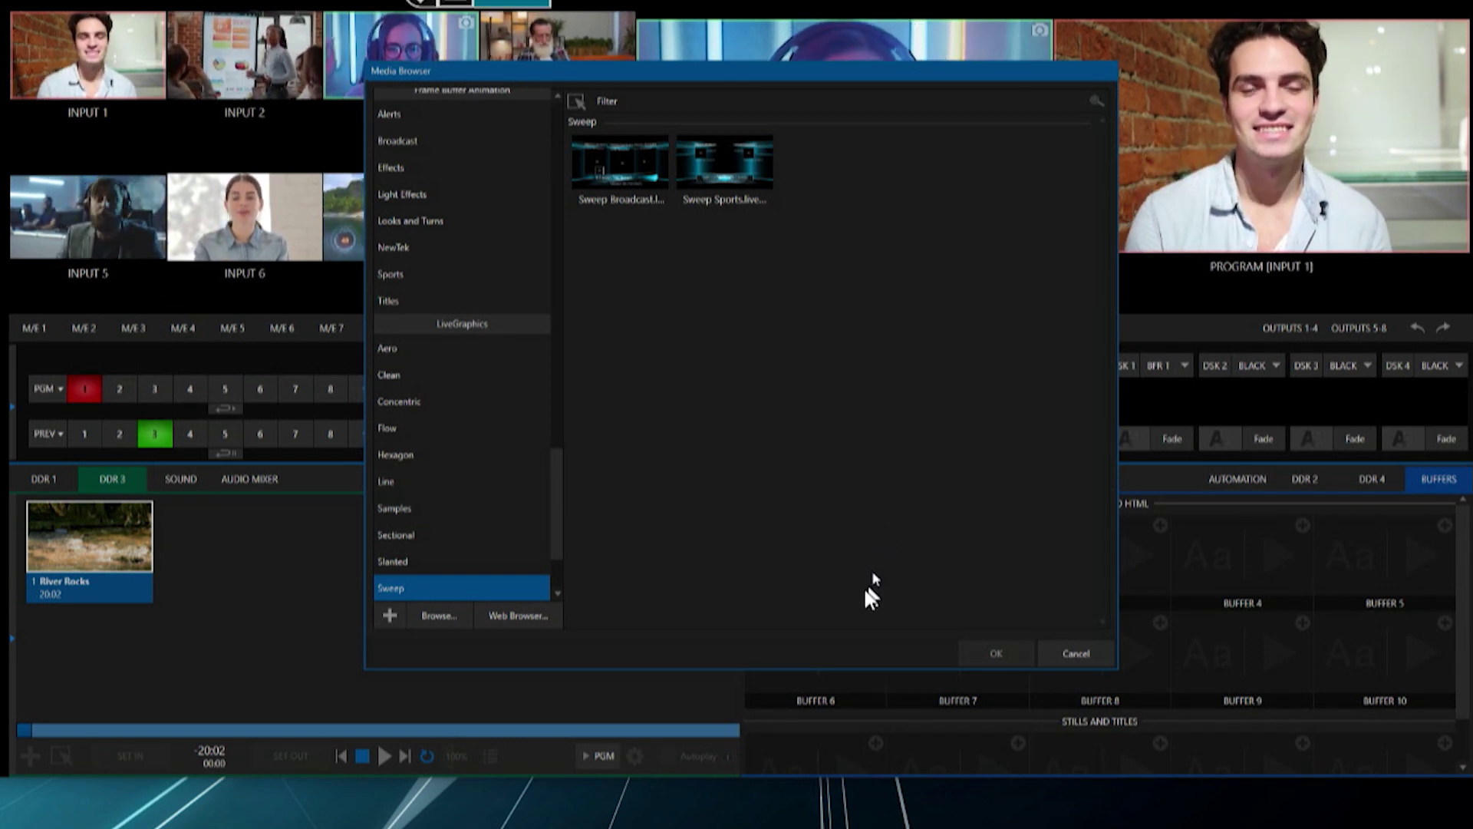
pyautogui.click(548, 620)
pyautogui.click(548, 618)
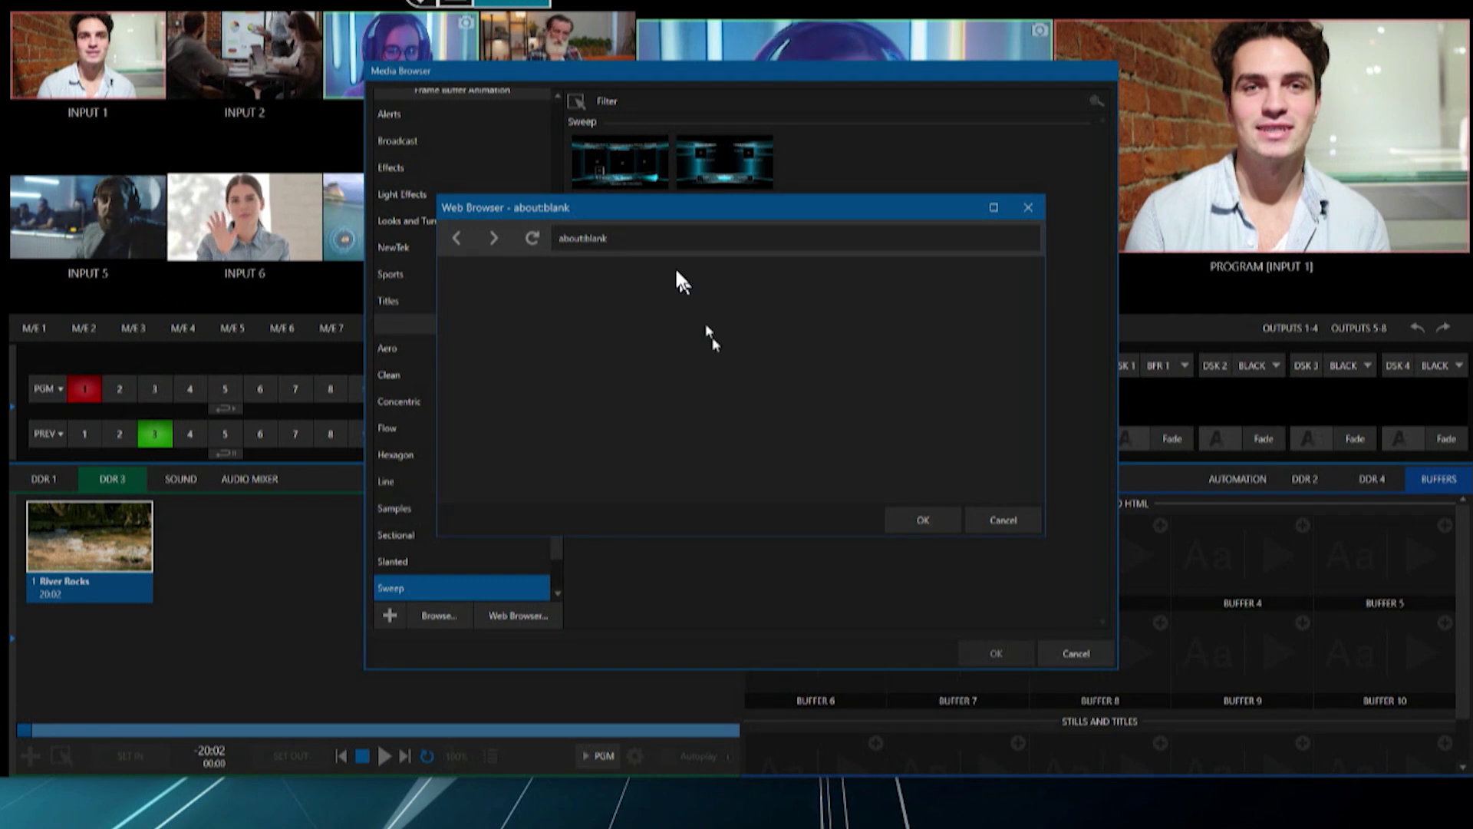
pyautogui.click(637, 232)
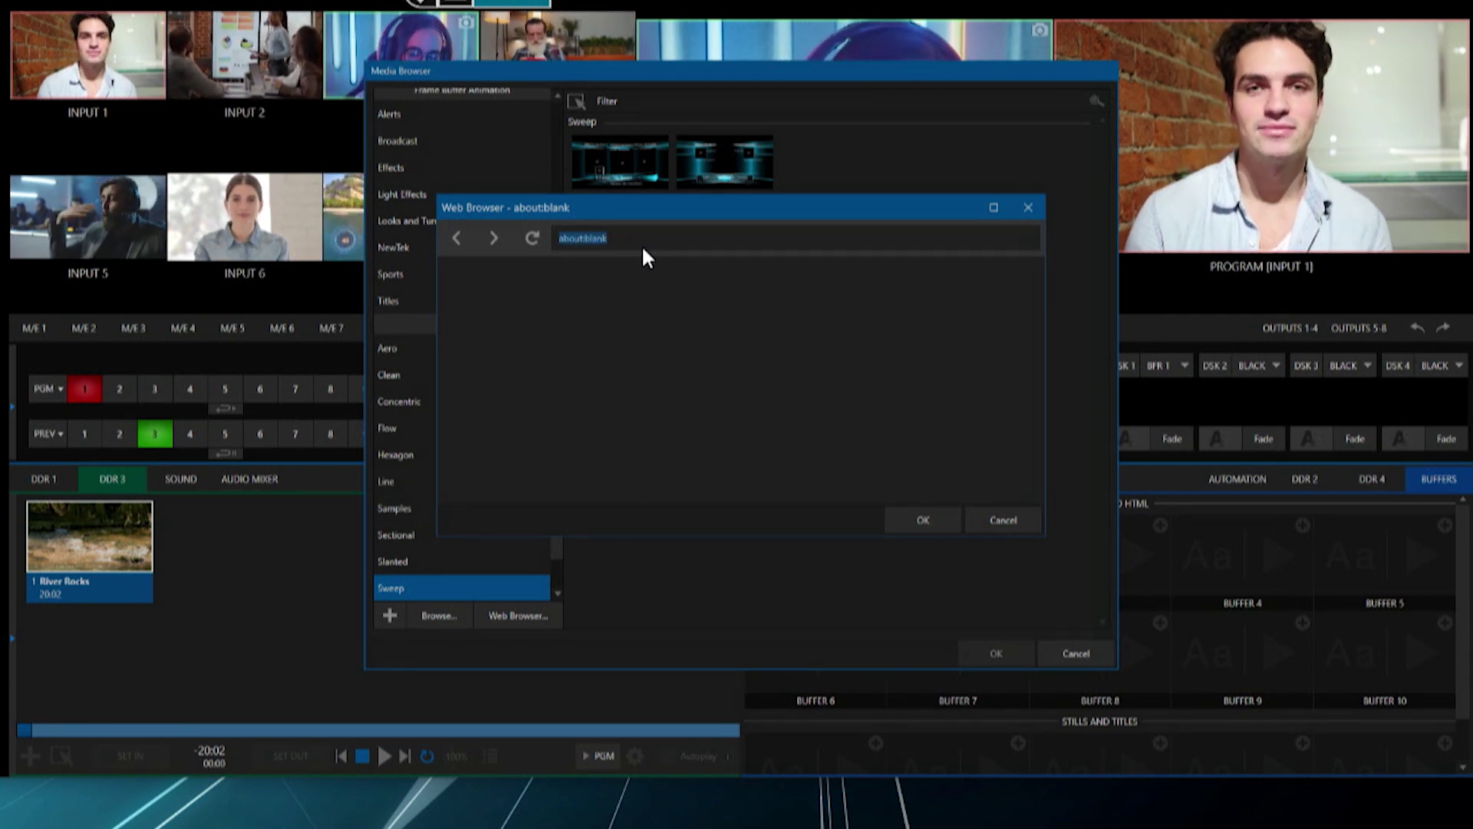
pyautogui.hotkey('ctrl', 'v')
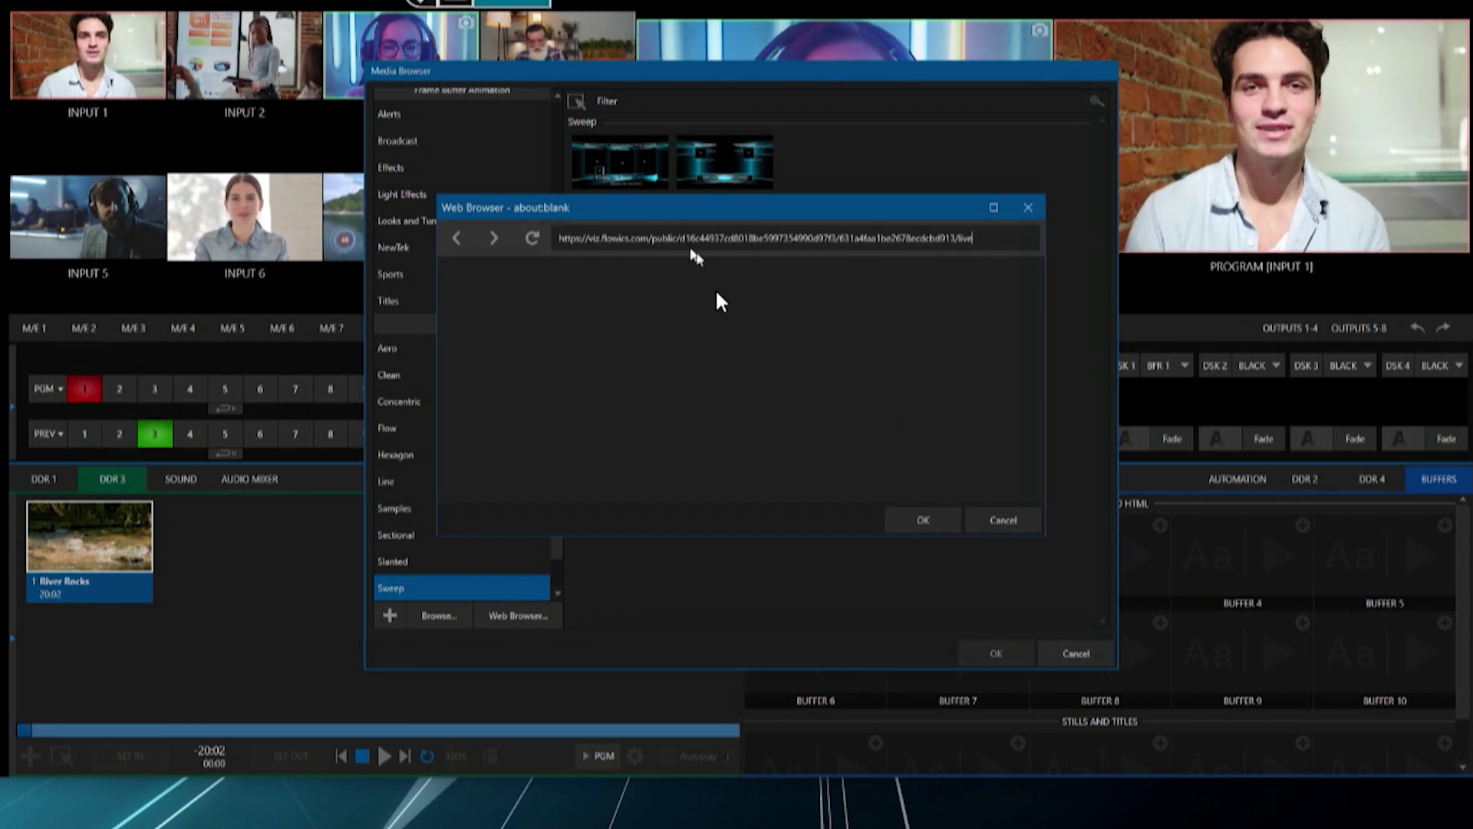
pyautogui.click(917, 520)
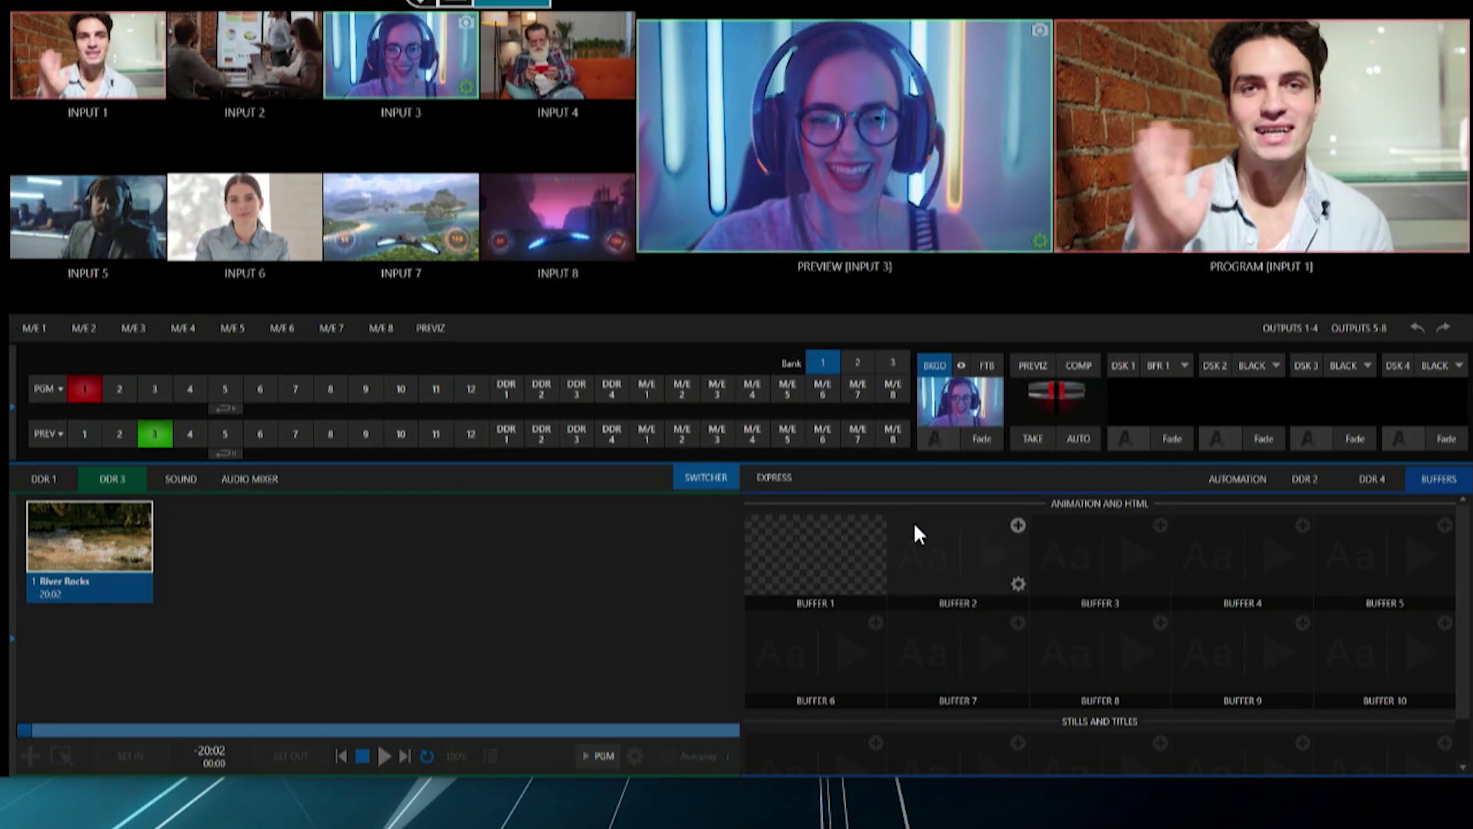
# - Set DSK 1 to BFR 1 and fade it on, then return to the Flowics control tab
pyautogui.click(1185, 366)
pyautogui.click(1186, 366)
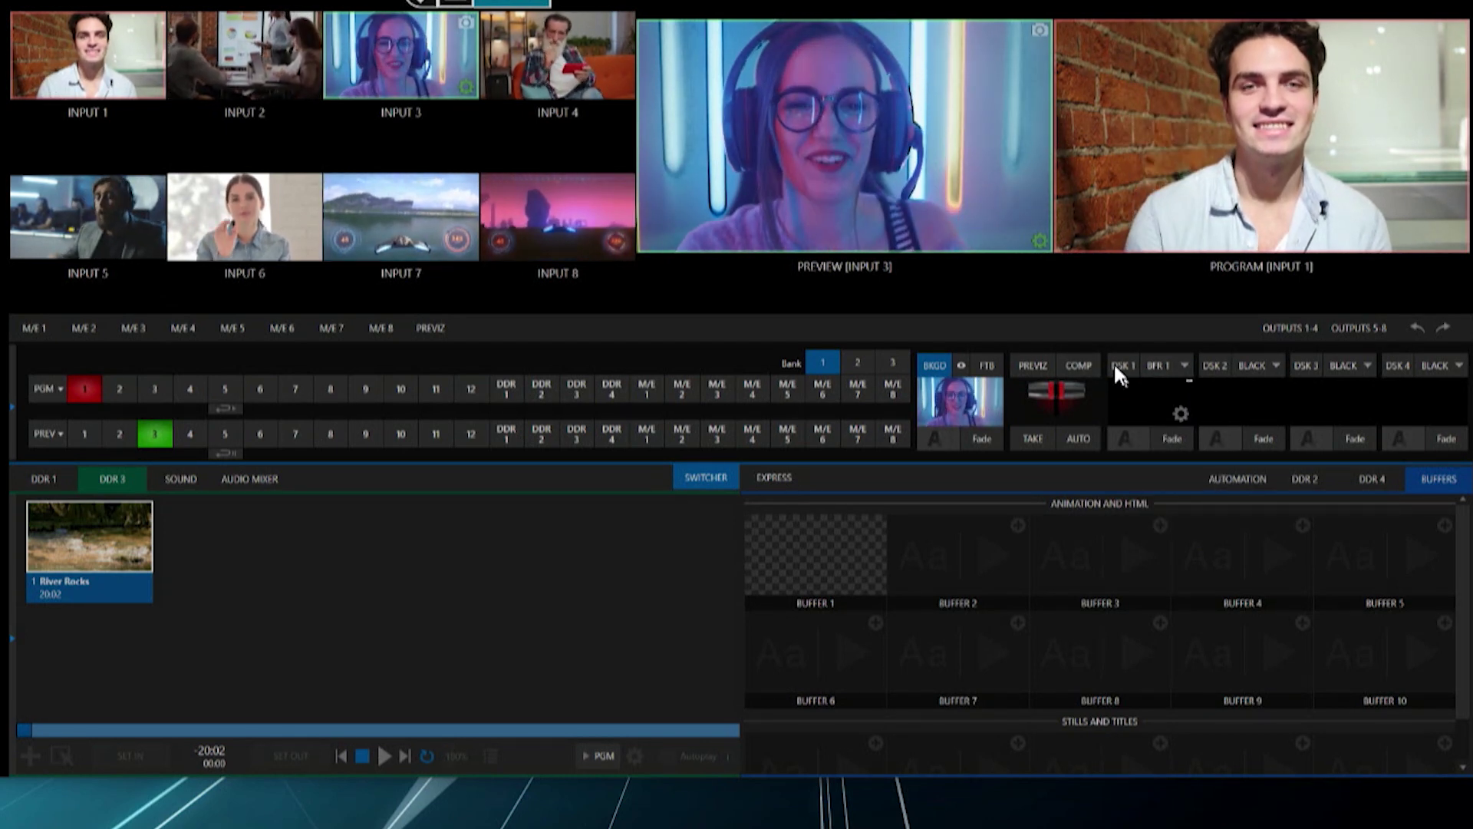
pyautogui.click(1179, 436)
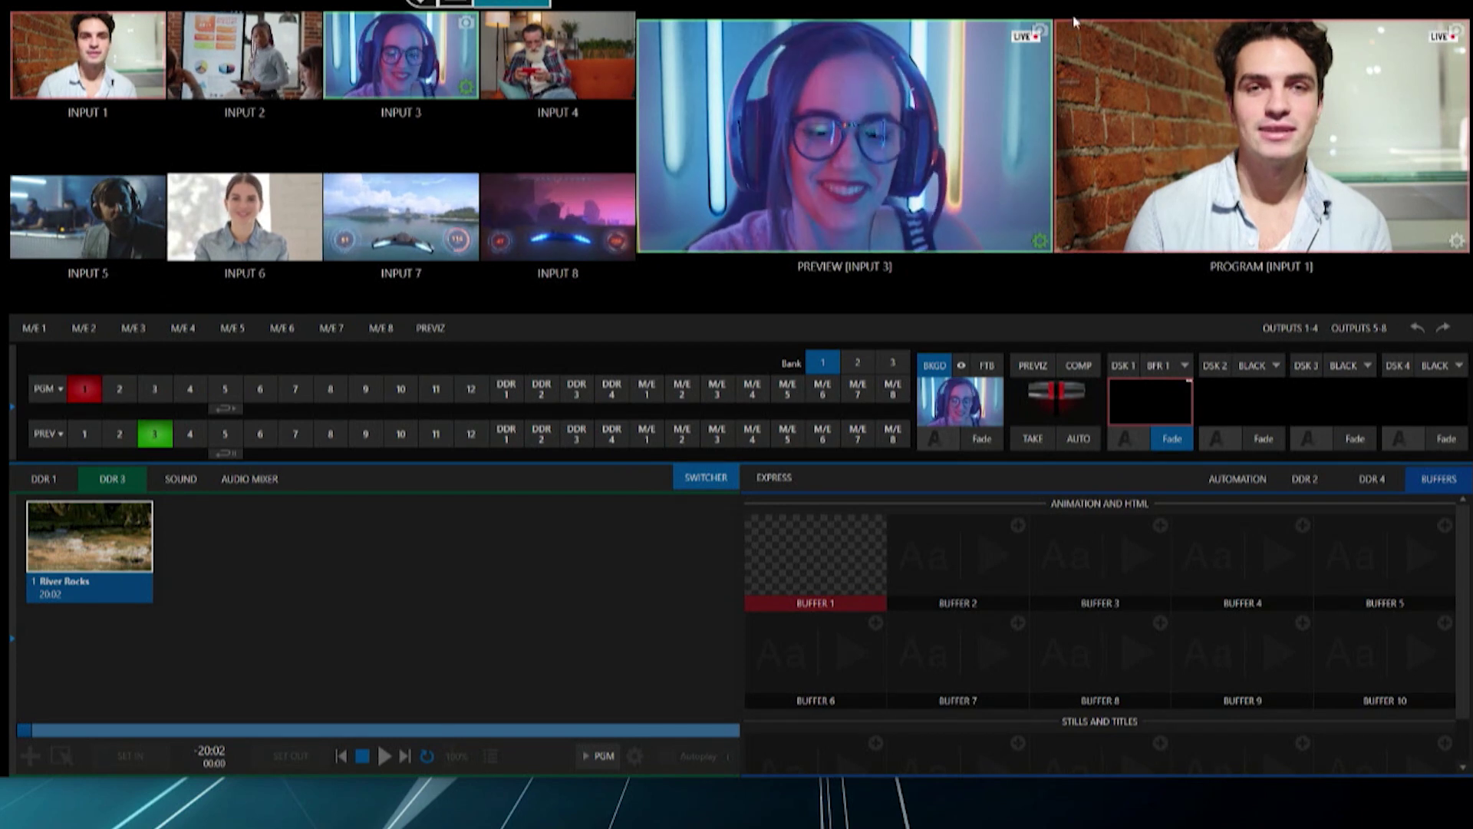
pyautogui.click(366, 62)
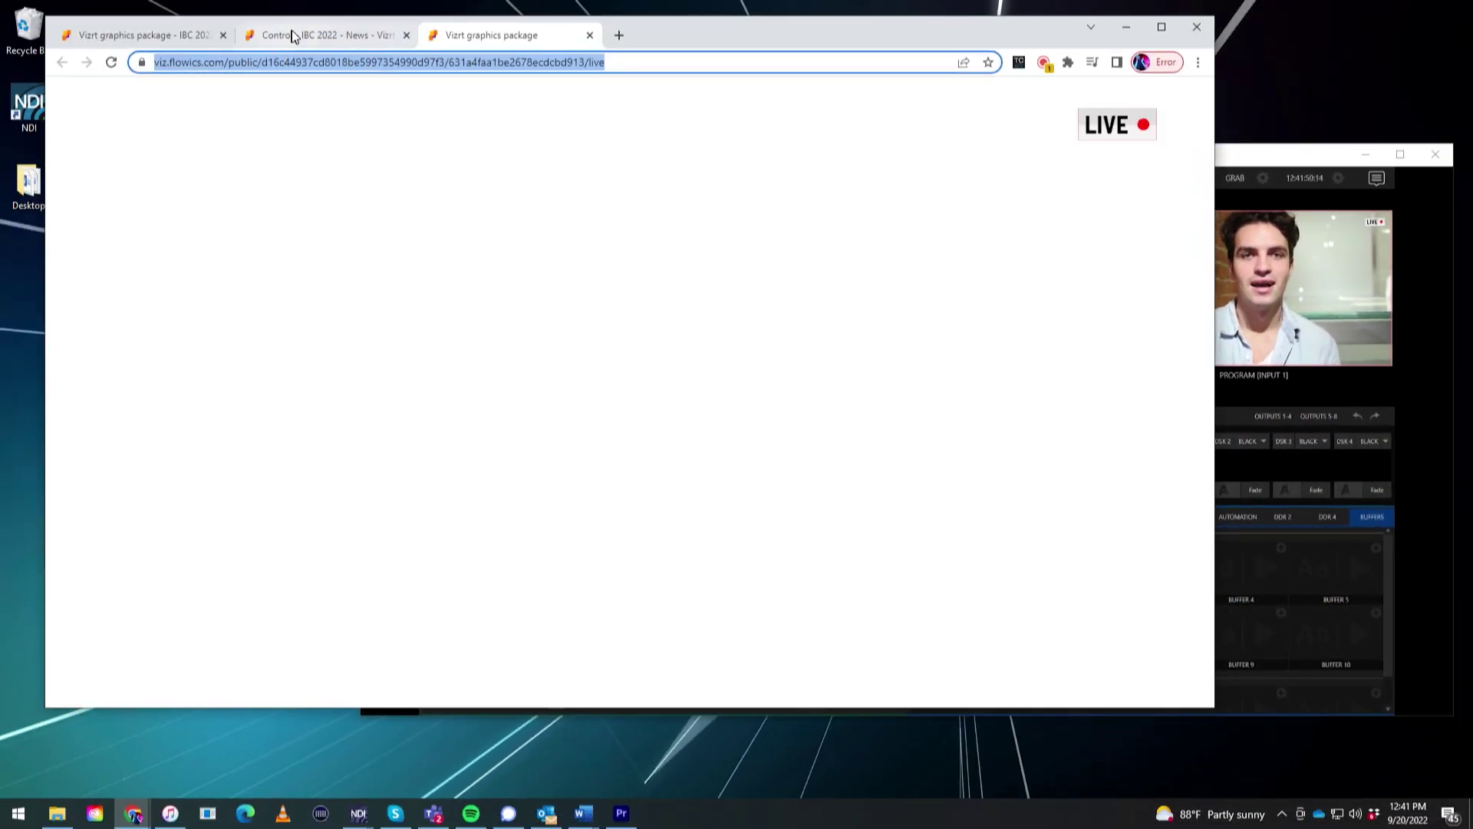
pyautogui.click(292, 35)
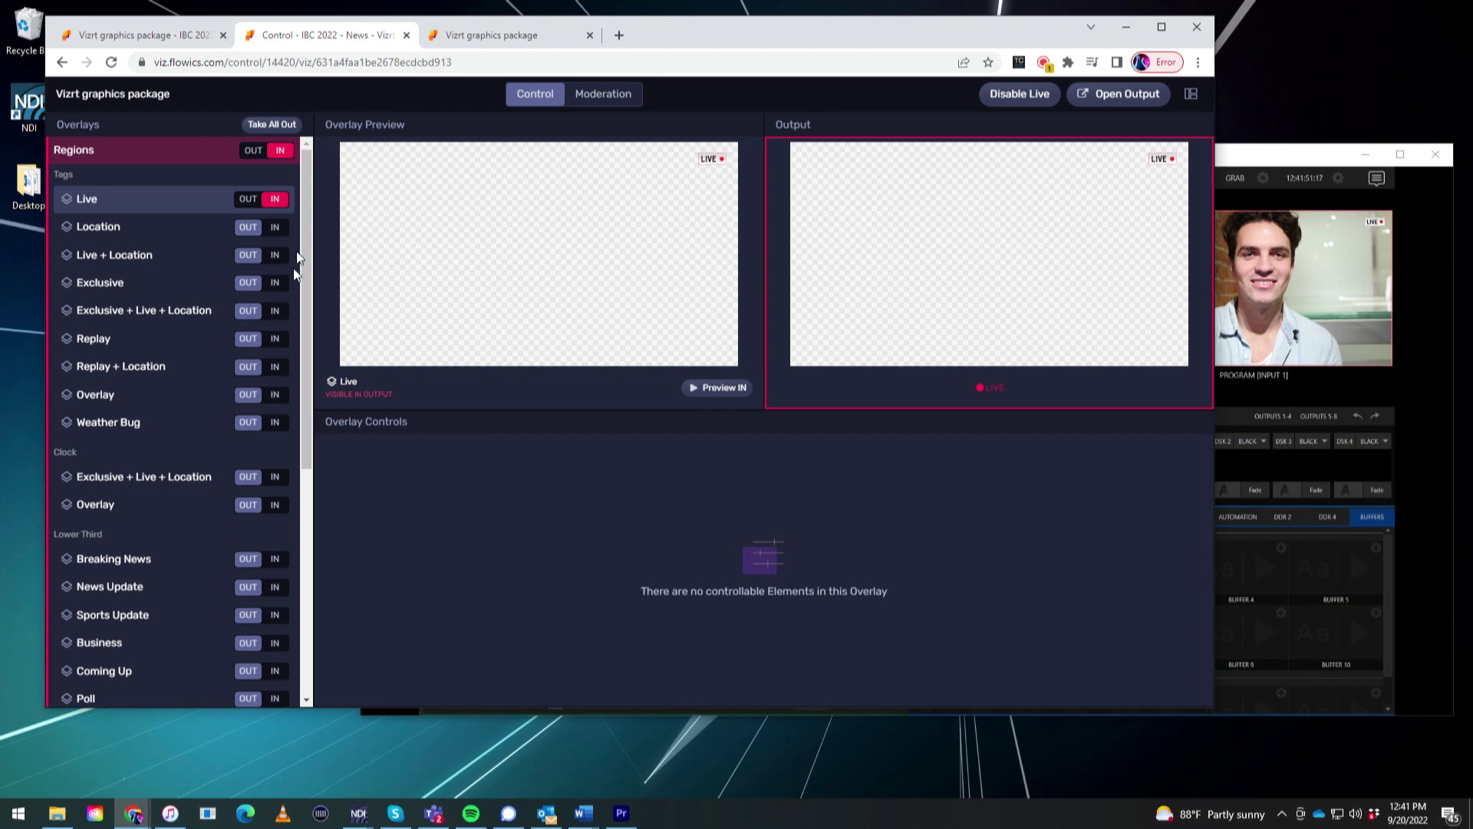
# - Take Location, then Live + Location on air so SAN ANTONIO shows over Program
pyautogui.click(276, 230)
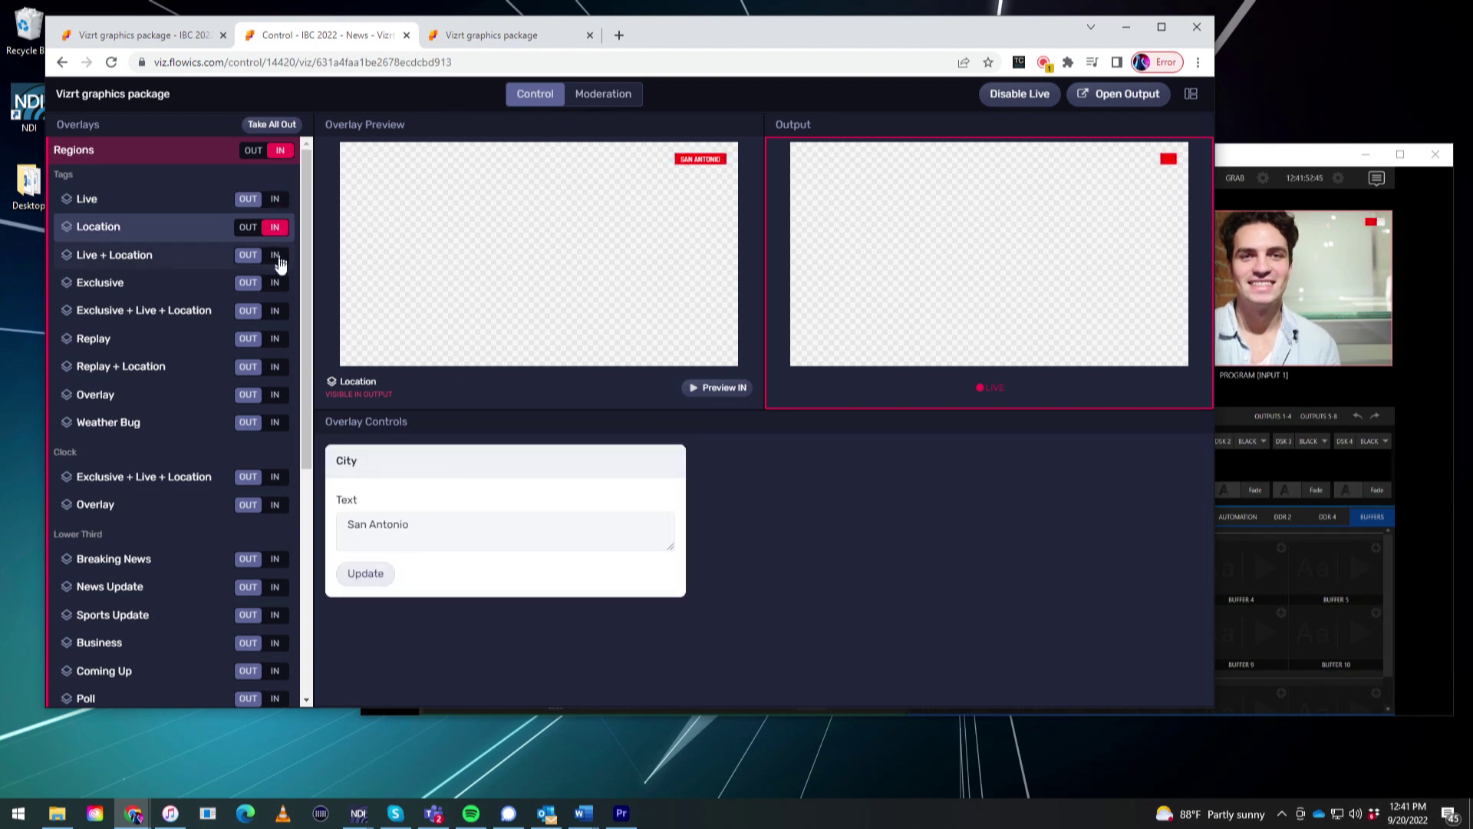
pyautogui.click(278, 258)
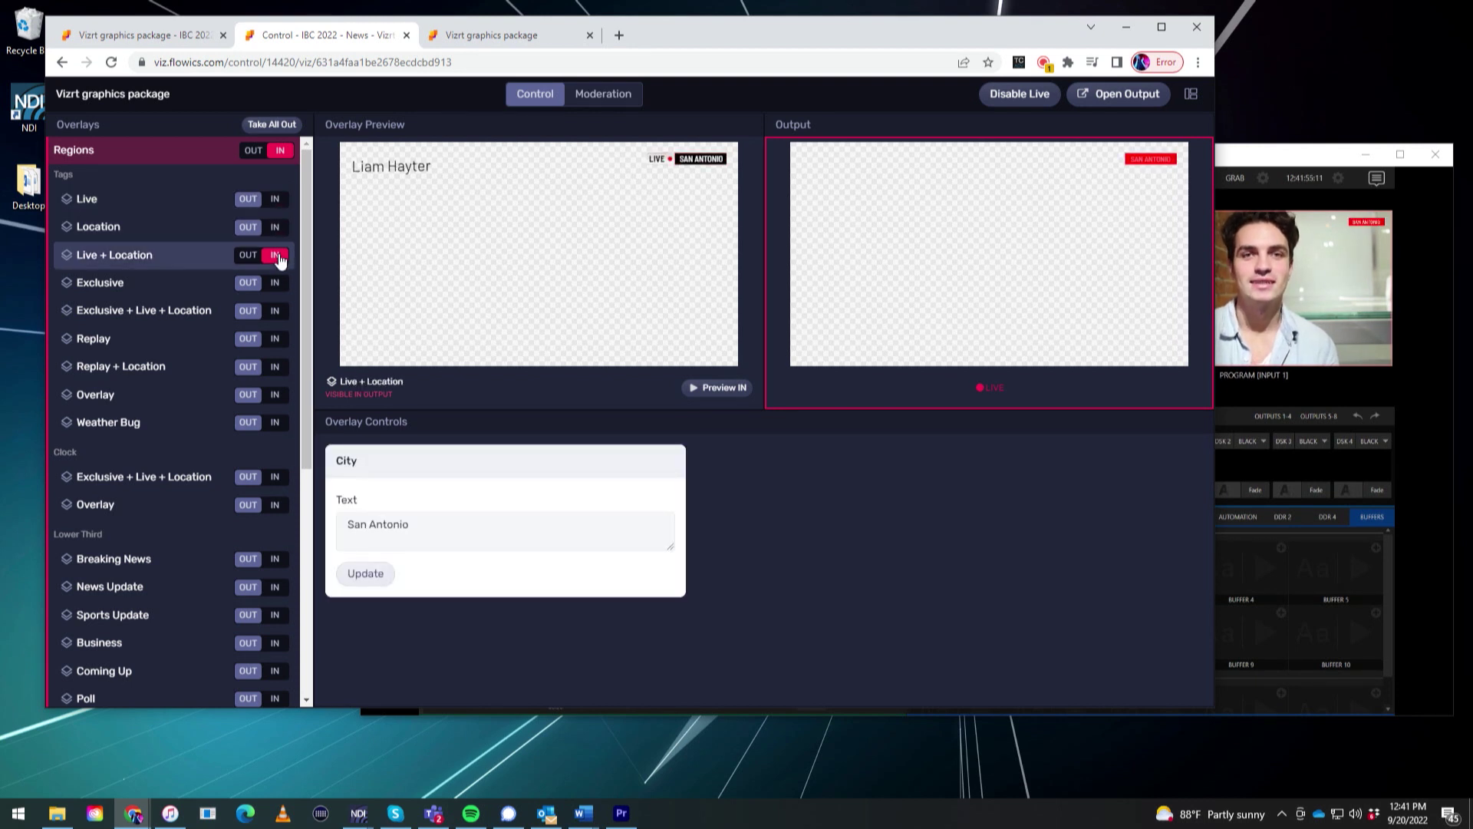